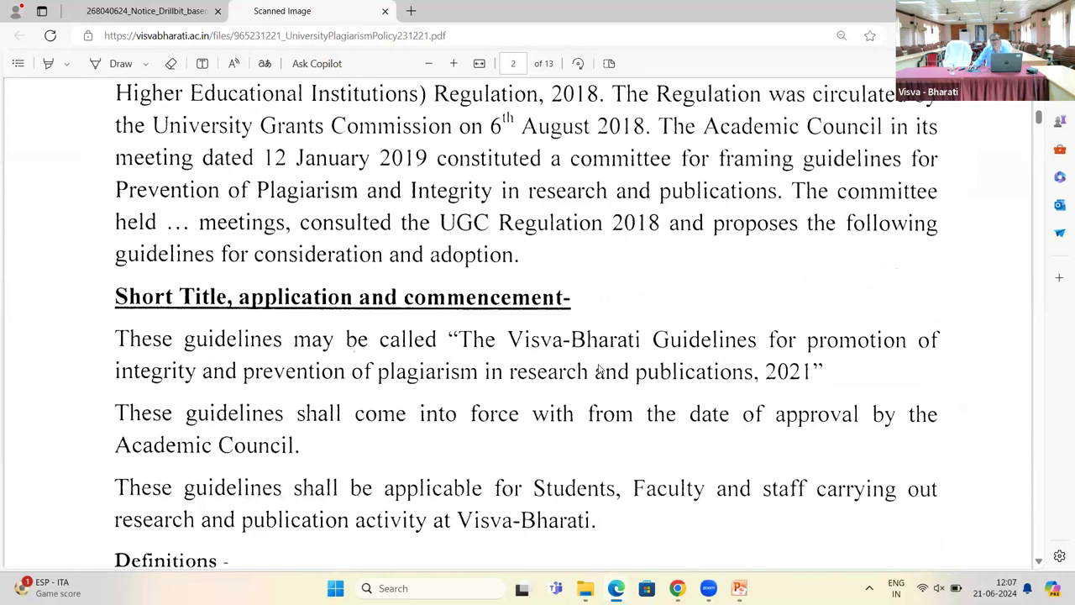
pyautogui.scroll(-2, 598, 370)
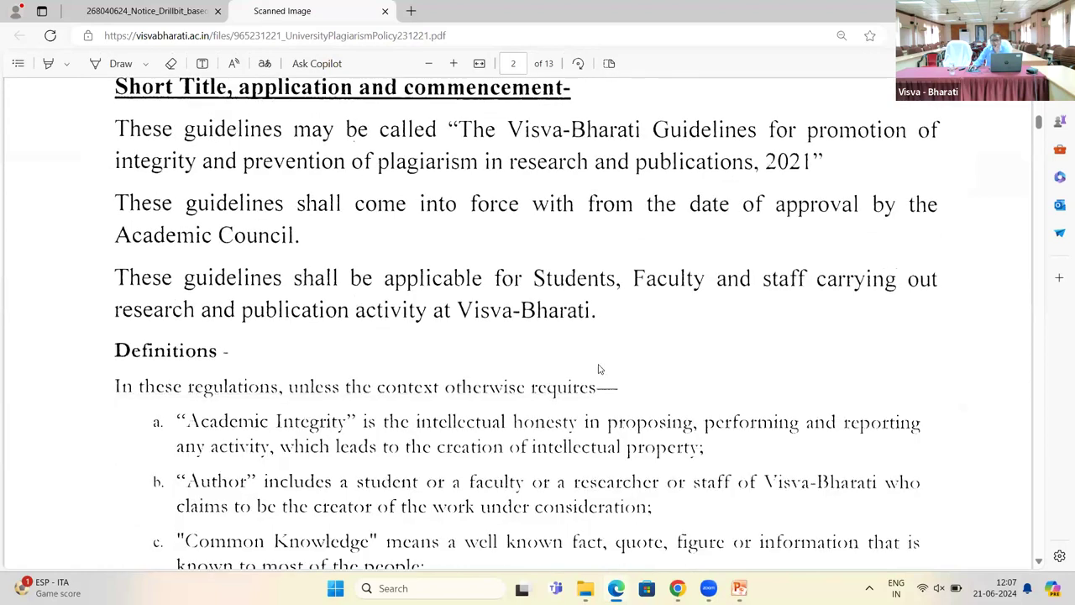
pyautogui.scroll(-4, 599, 369)
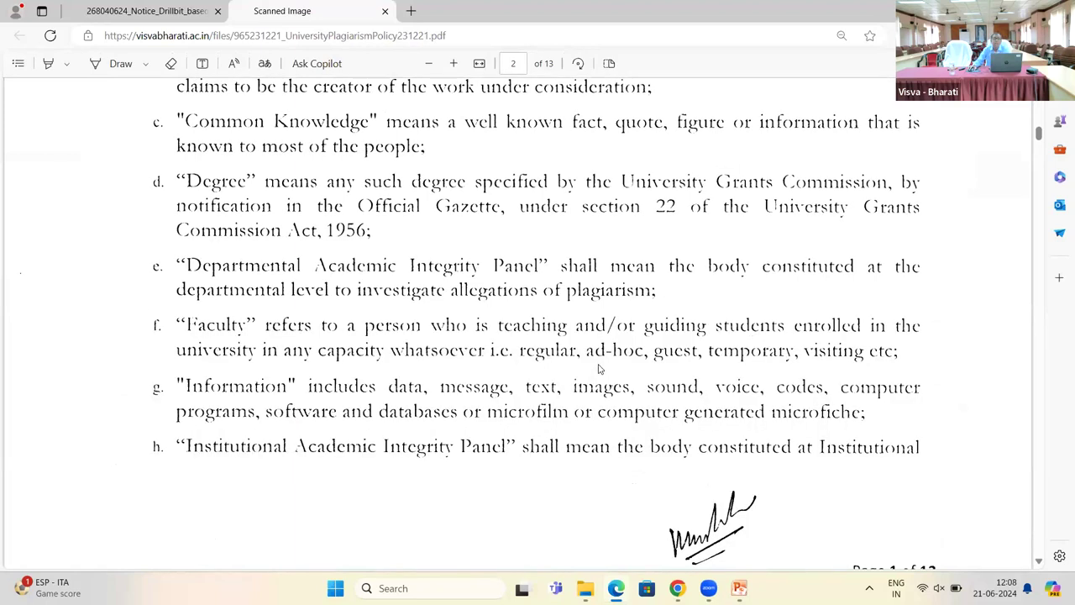
pyautogui.scroll(-2, 598, 369)
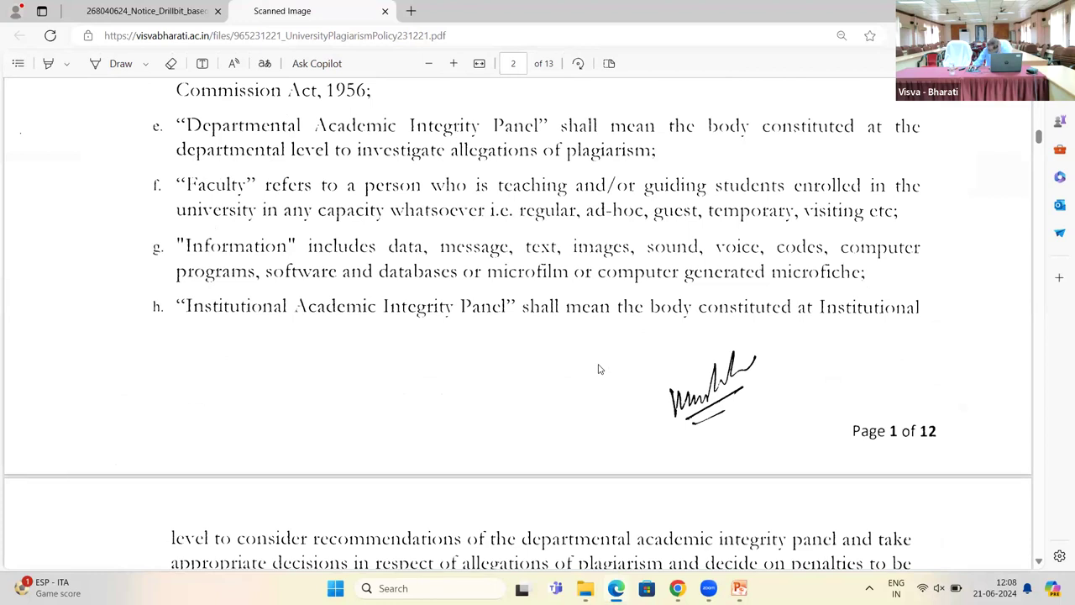
pyautogui.scroll(-4, 598, 369)
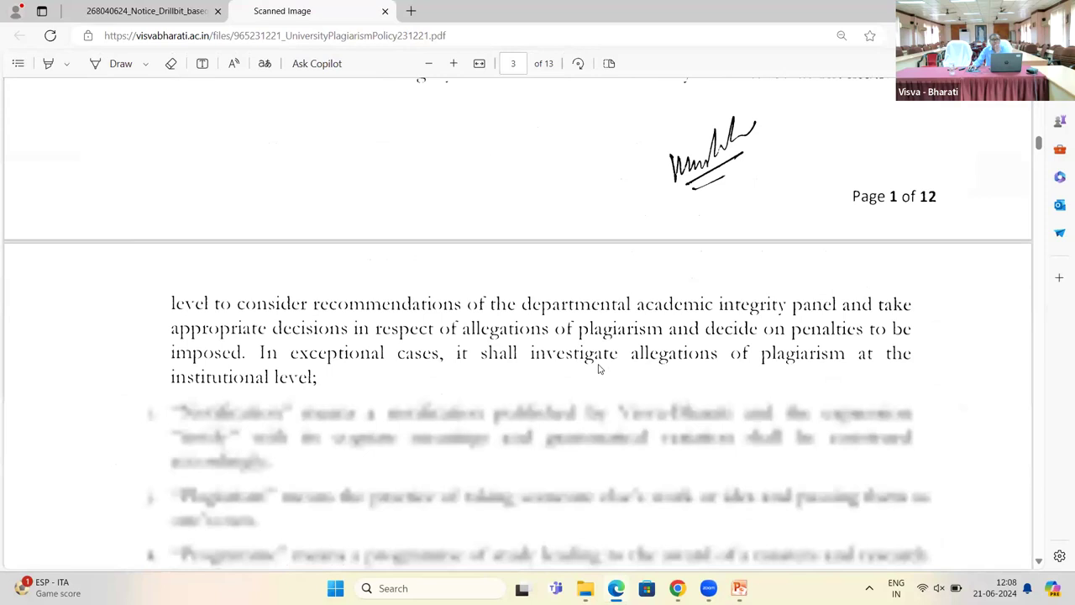
pyautogui.scroll(-2, 599, 369)
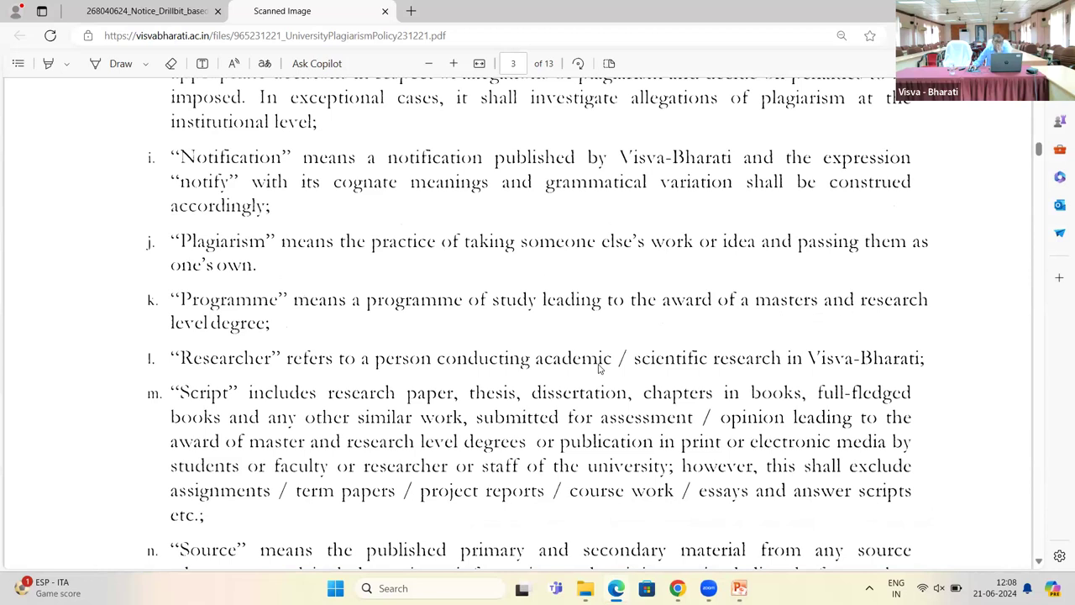
pyautogui.scroll(-1, 598, 368)
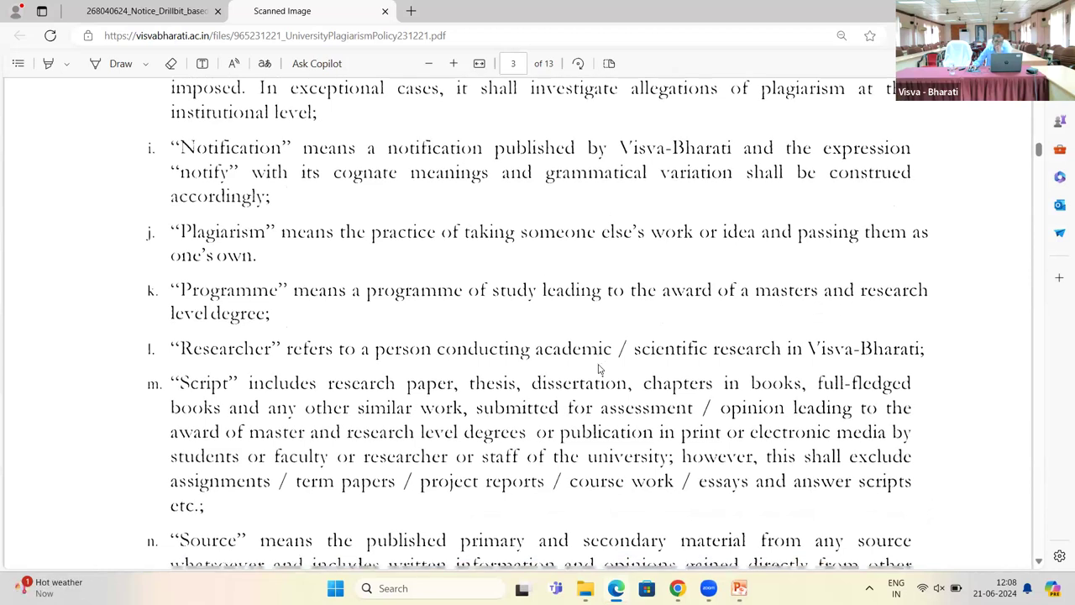
pyautogui.scroll(-3, 599, 368)
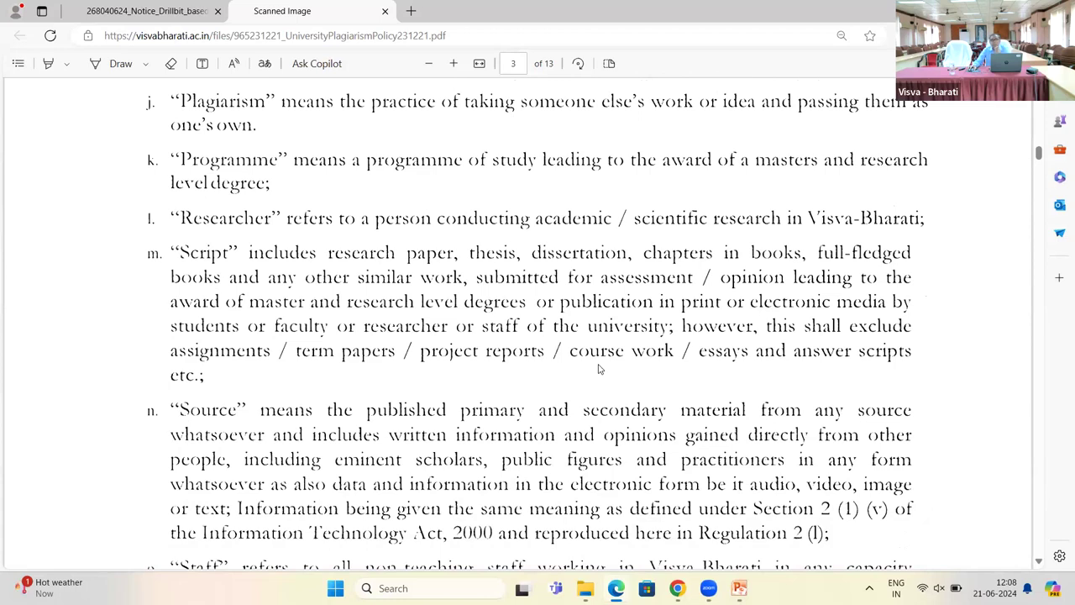
pyautogui.scroll(-6, 598, 367)
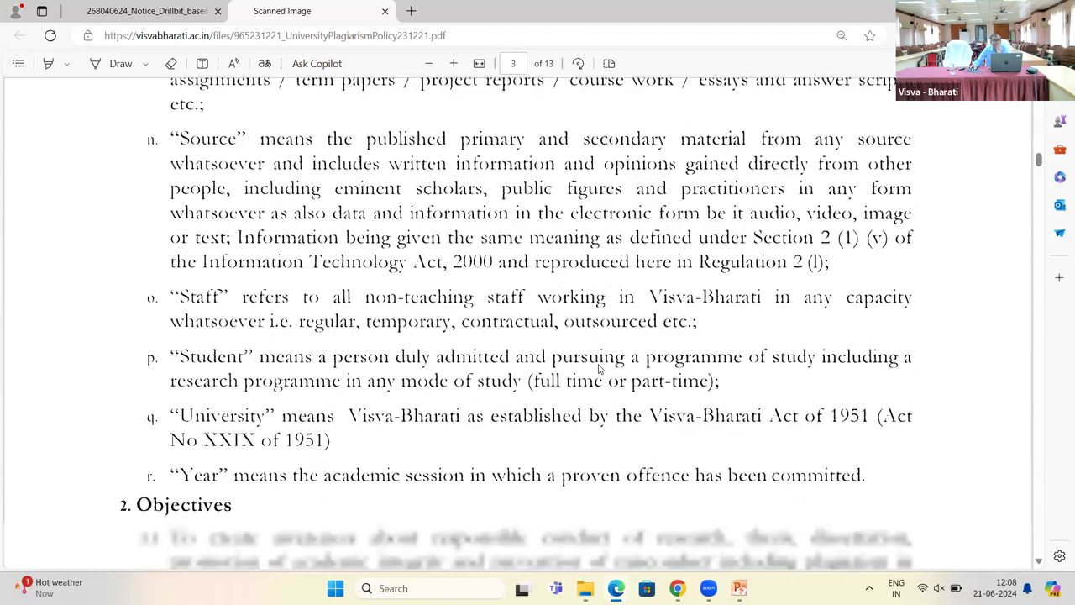
pyautogui.scroll(-2, 599, 367)
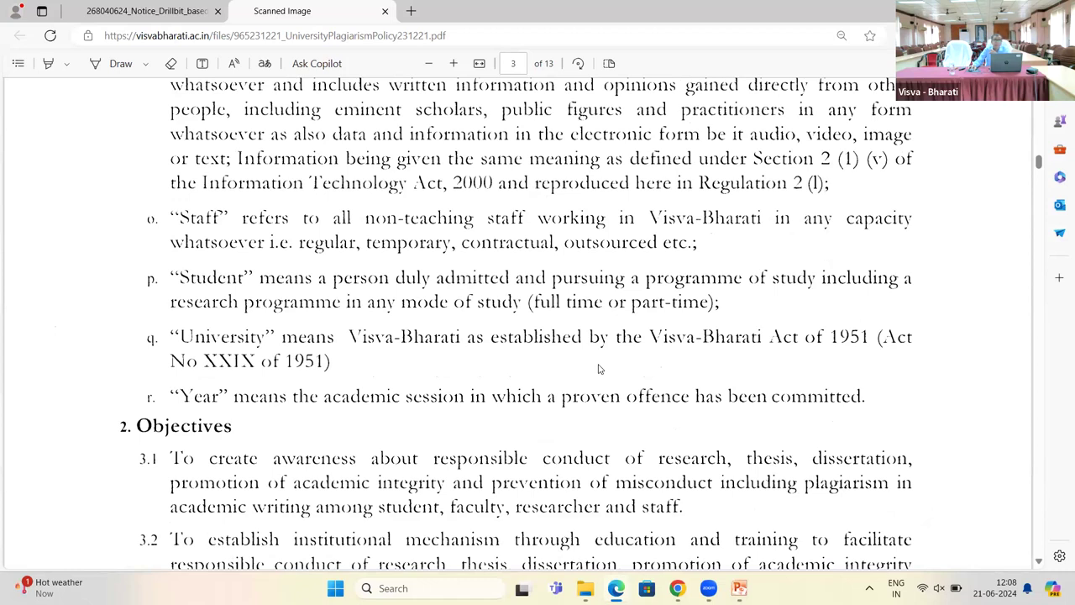
# Step: Scroll down the plagiarism policy PDF past sections 12.1 and 12.2
pyautogui.scroll(-3, 559, 334)
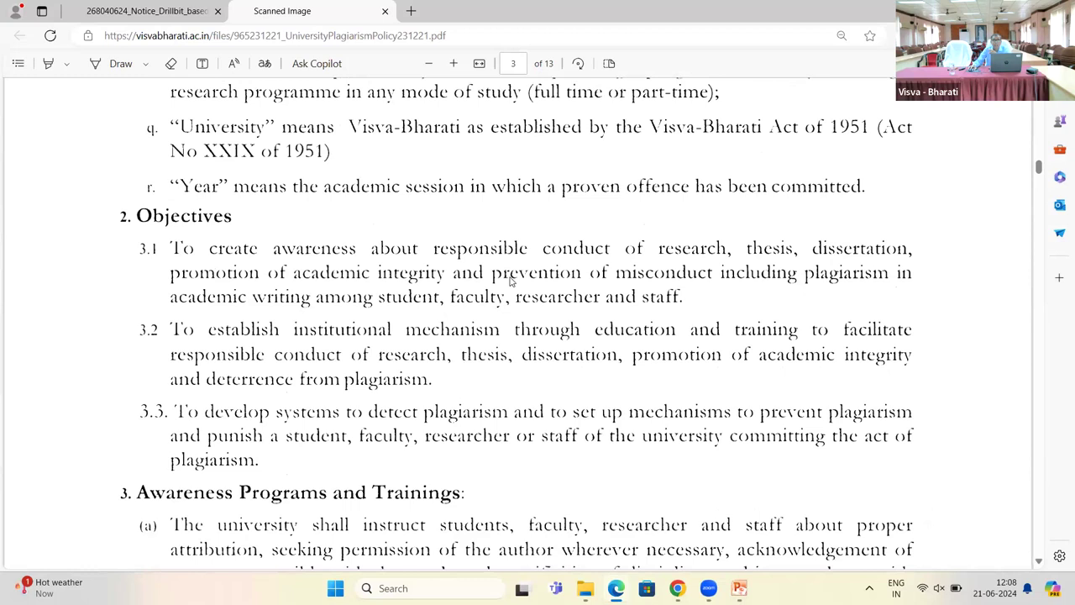
pyautogui.scroll(-5, 510, 281)
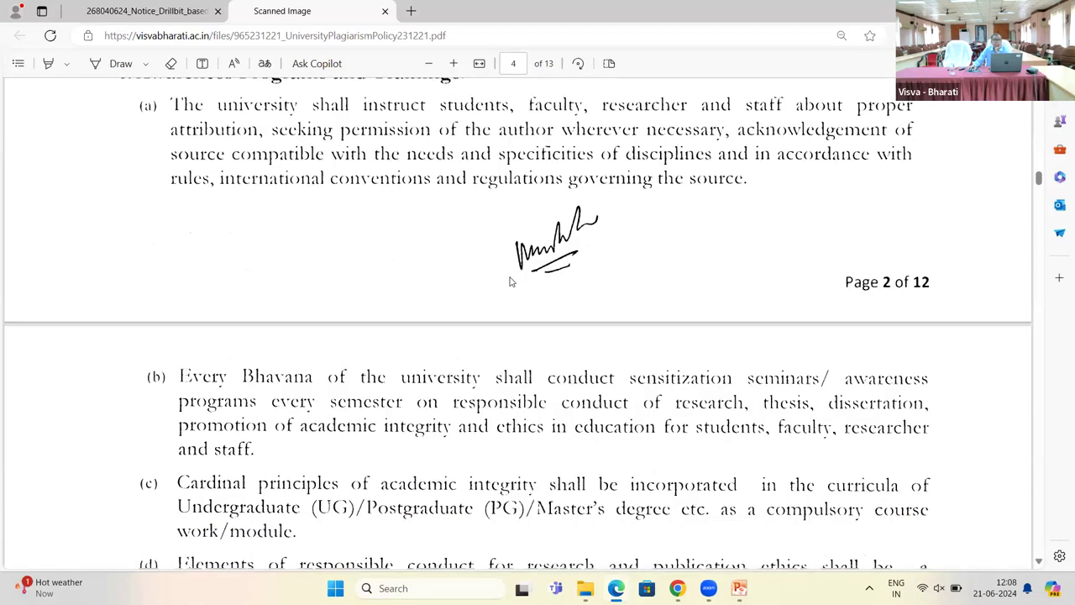
pyautogui.scroll(-1, 510, 281)
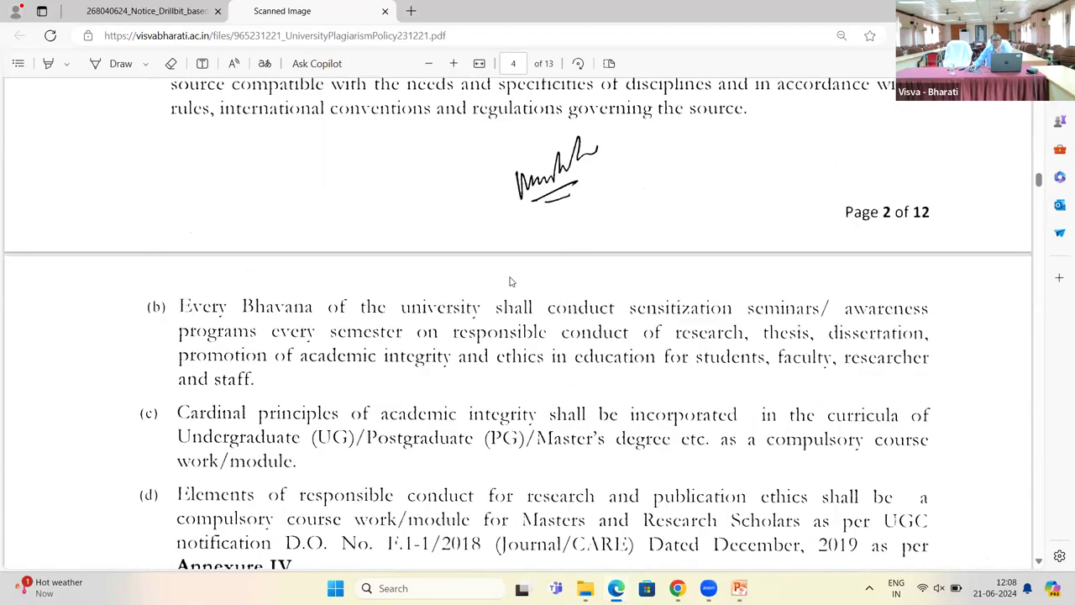
pyautogui.scroll(-3, 510, 281)
pyautogui.scroll(-2, 504, 287)
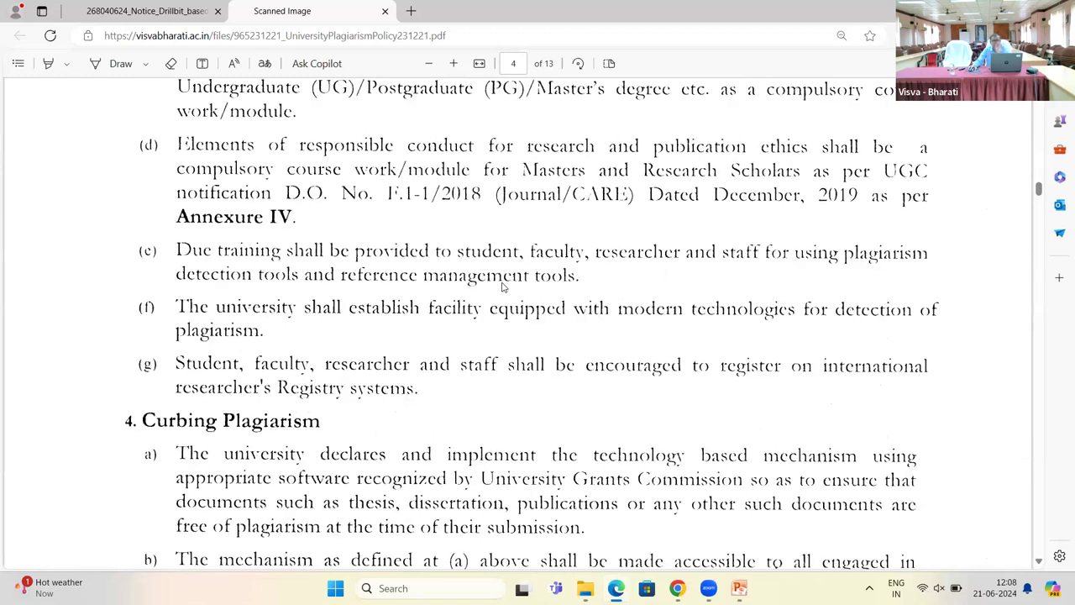
pyautogui.scroll(4, 504, 287)
pyautogui.scroll(-4, 504, 286)
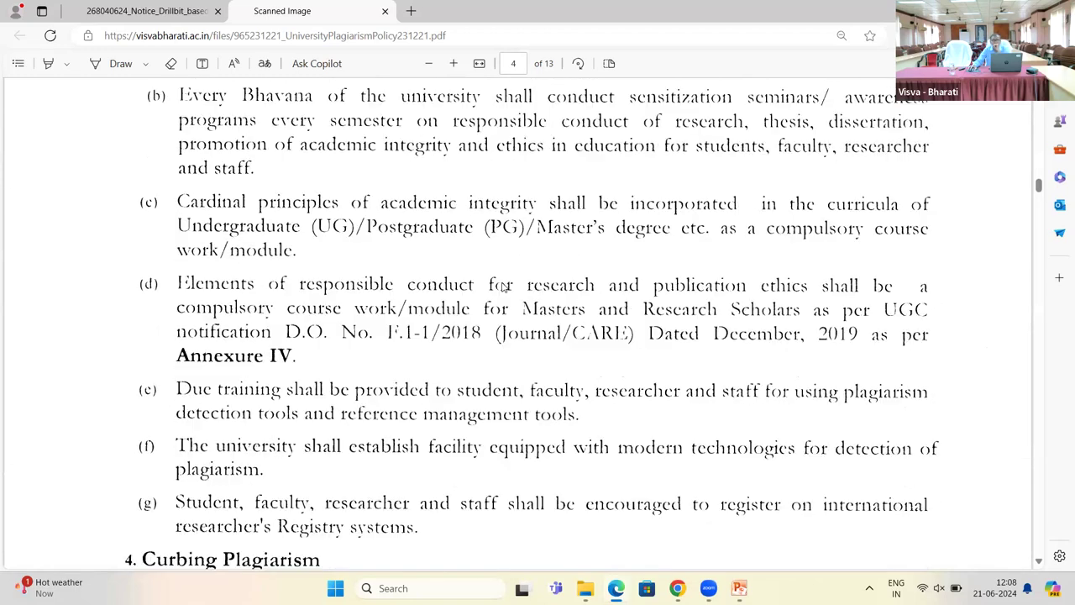
pyautogui.scroll(-4, 504, 287)
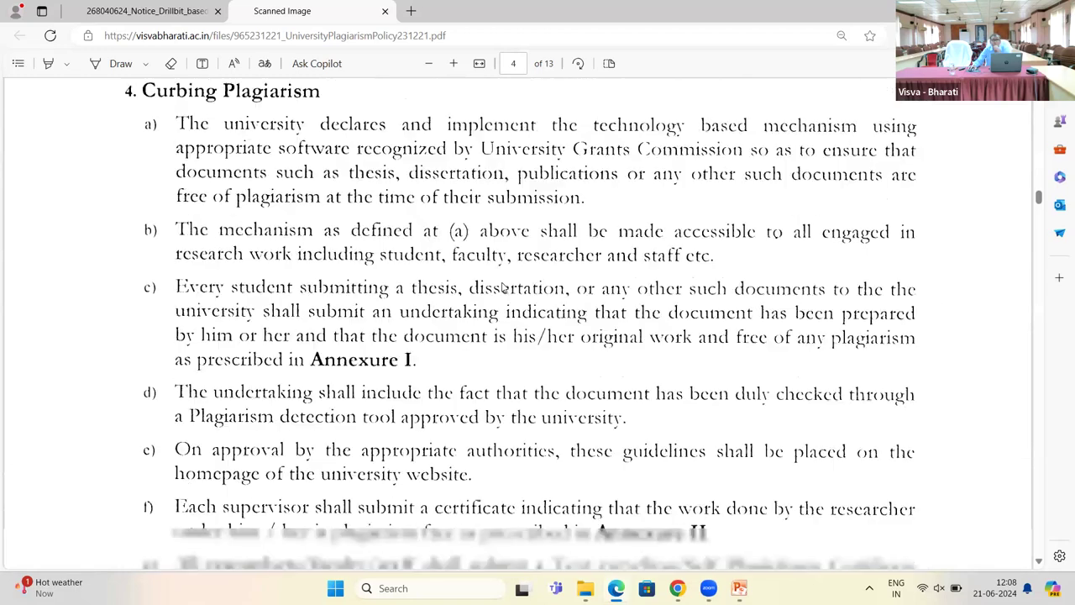
pyautogui.scroll(-5, 504, 286)
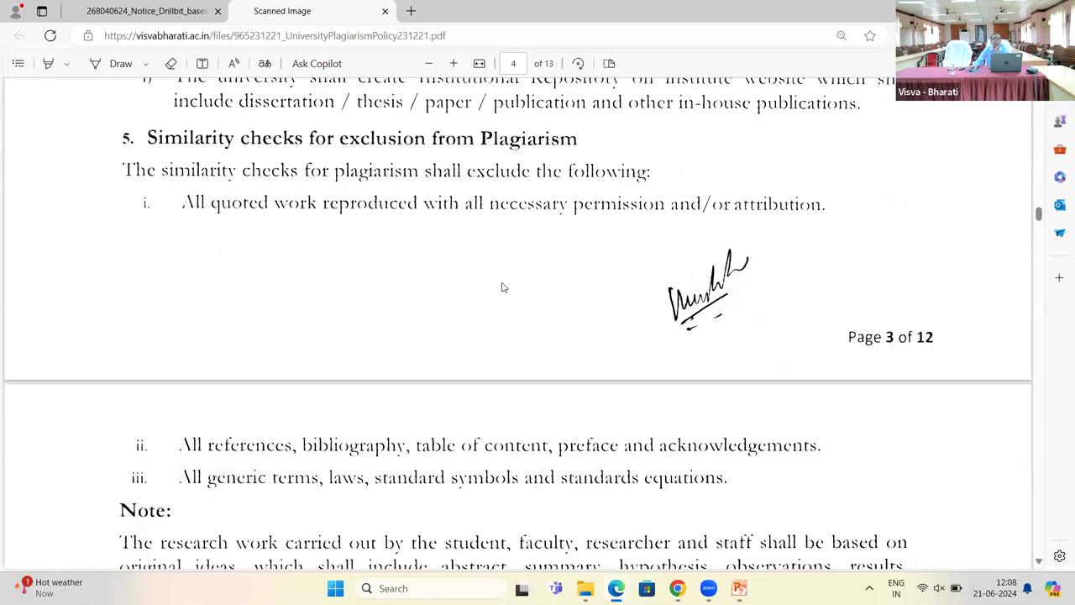
pyautogui.scroll(-5, 502, 287)
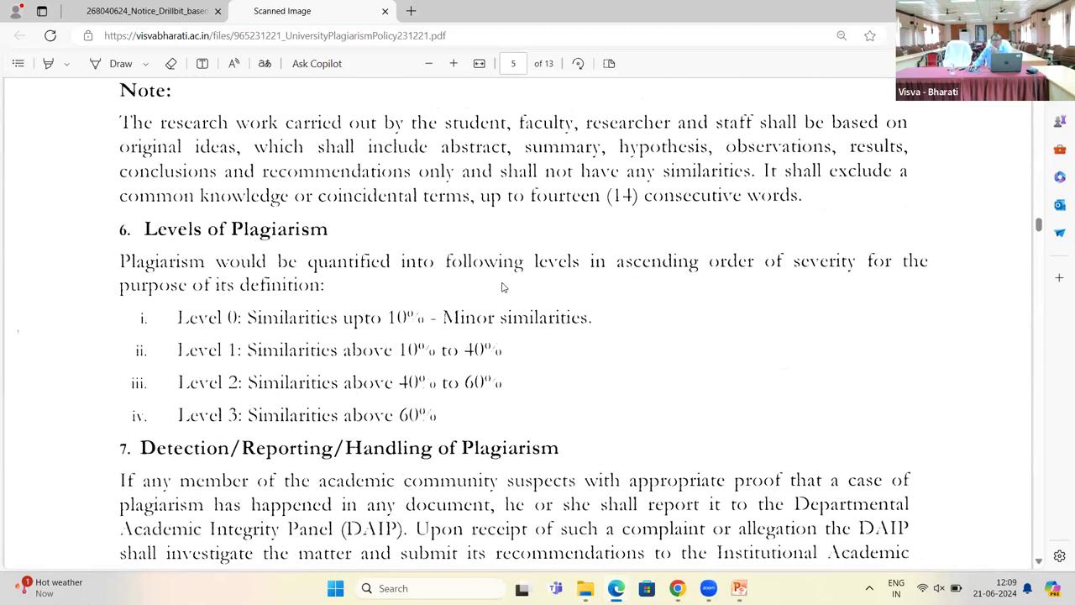
pyautogui.scroll(-2, 502, 287)
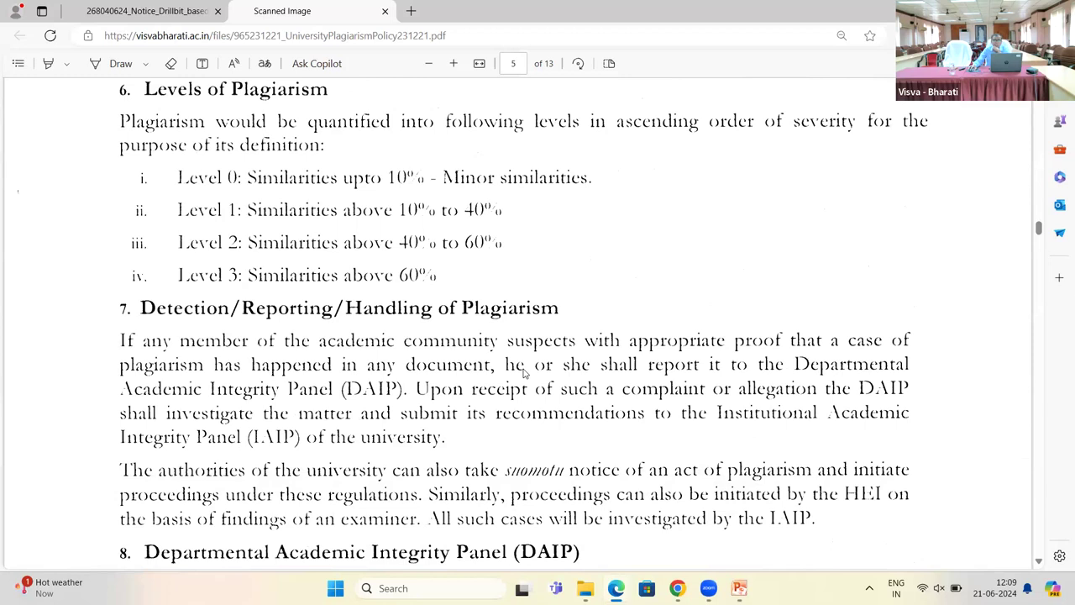
pyautogui.scroll(-3, 508, 420)
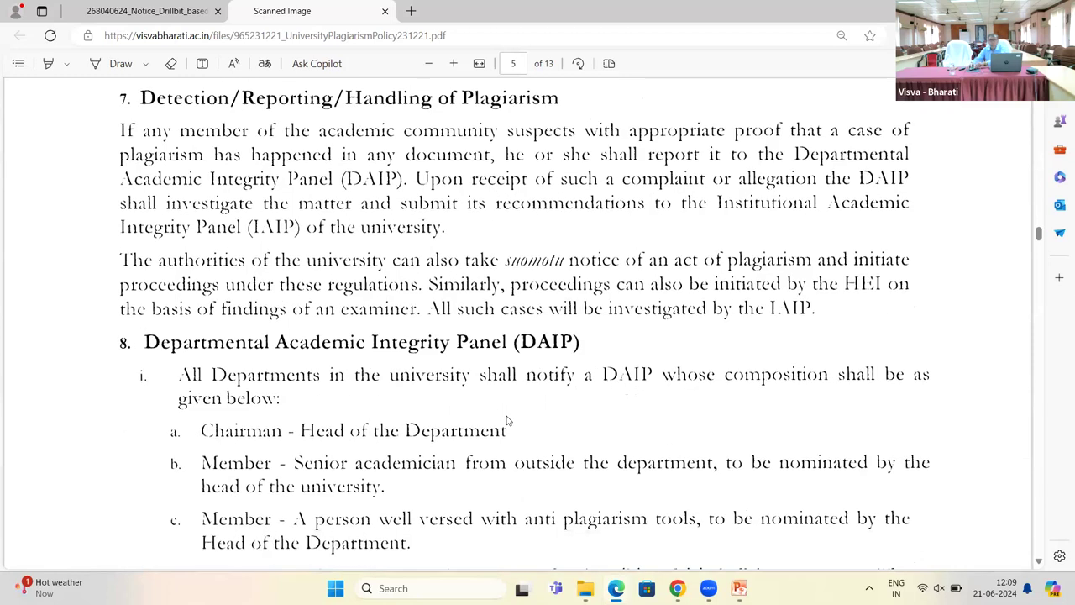
pyautogui.scroll(-1, 508, 420)
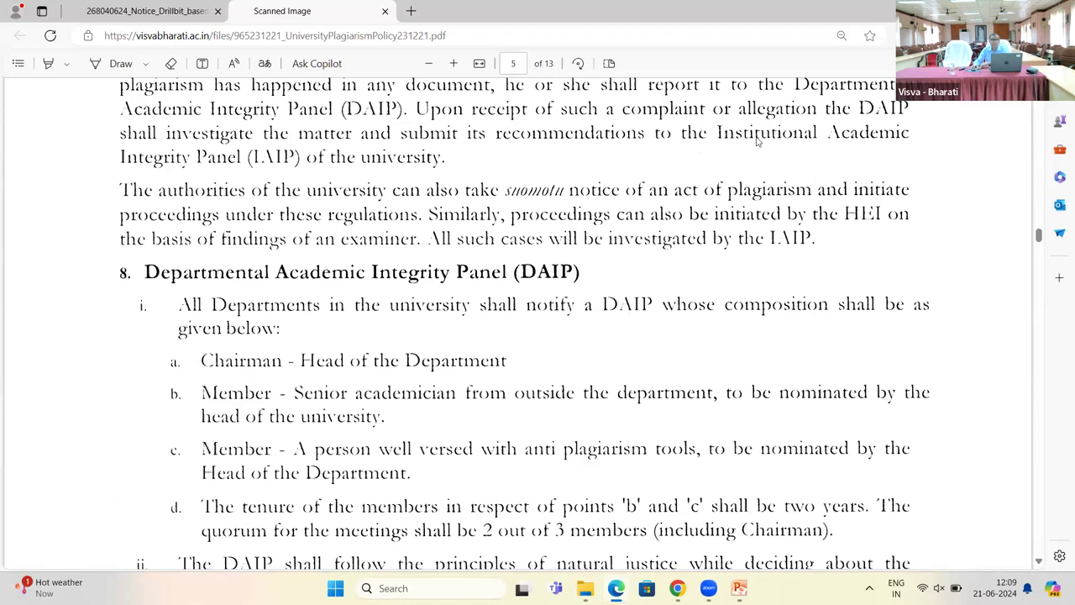
pyautogui.scroll(-4, 204, 448)
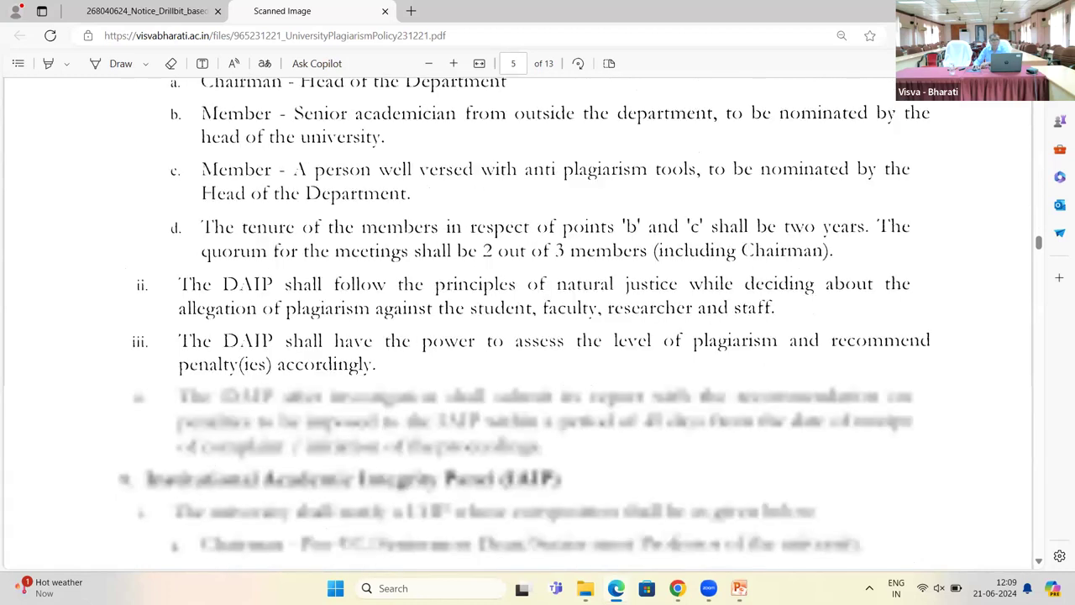
pyautogui.scroll(-7, 71, 529)
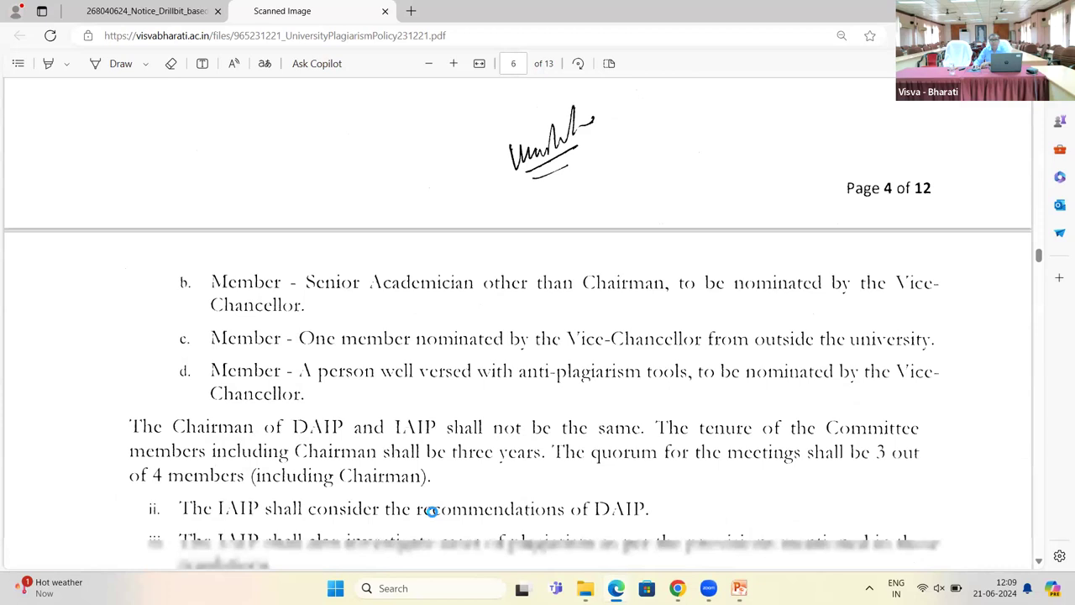
pyautogui.scroll(-10, 117, 486)
pyautogui.scroll(-3, 2, 485)
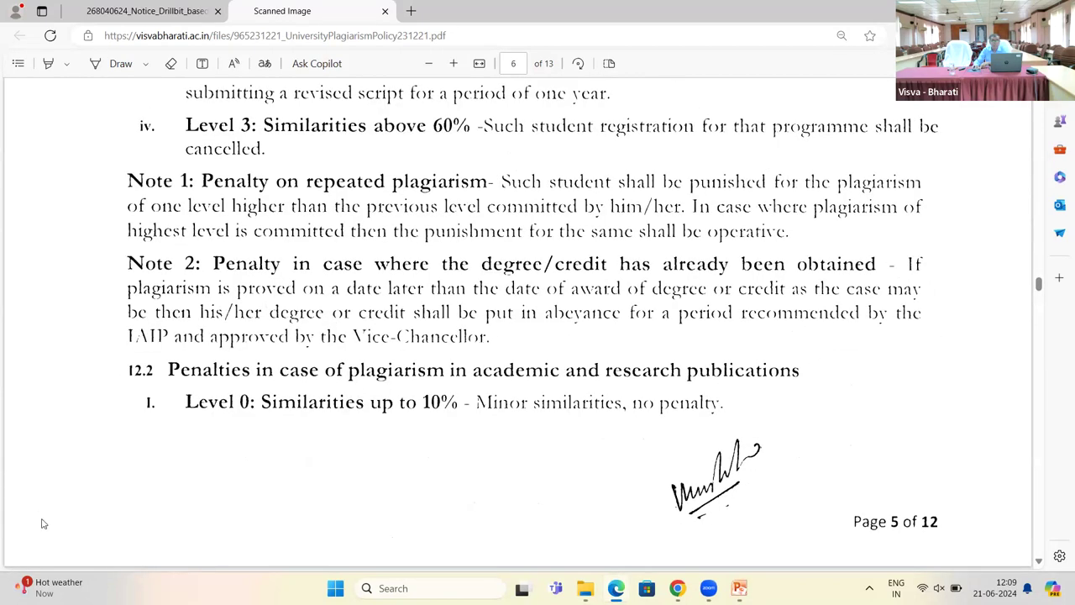
pyautogui.scroll(-4, 192, 369)
# Step: Dismiss the widgets board and scroll on to Notes 5–6 and Removal of Difficulty
pyautogui.press('super+w')
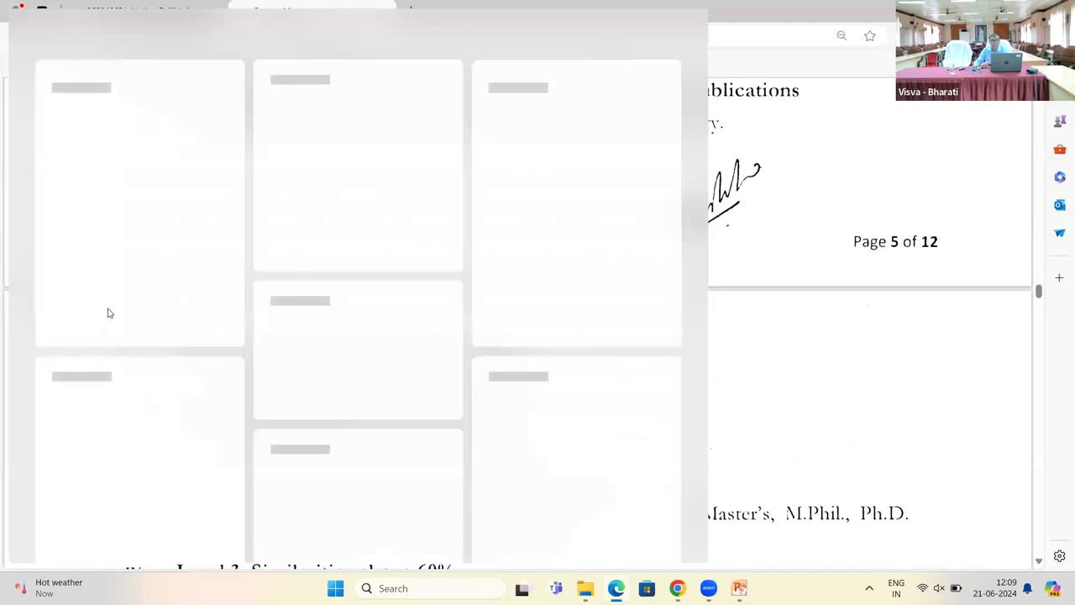
pyautogui.press('Escape')
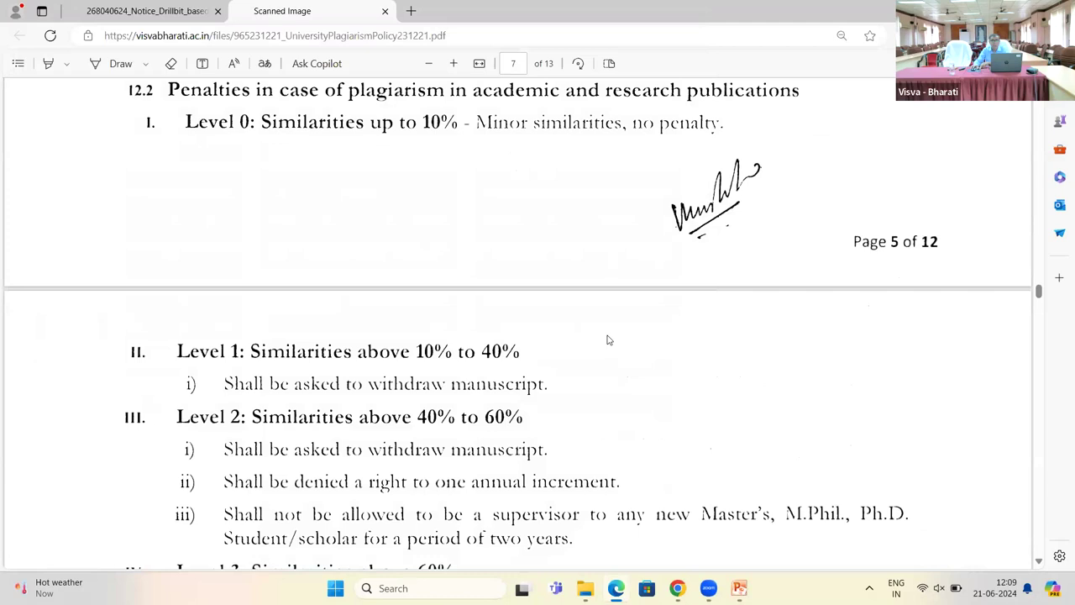
pyautogui.scroll(-6, 608, 340)
pyautogui.scroll(-2, 513, 348)
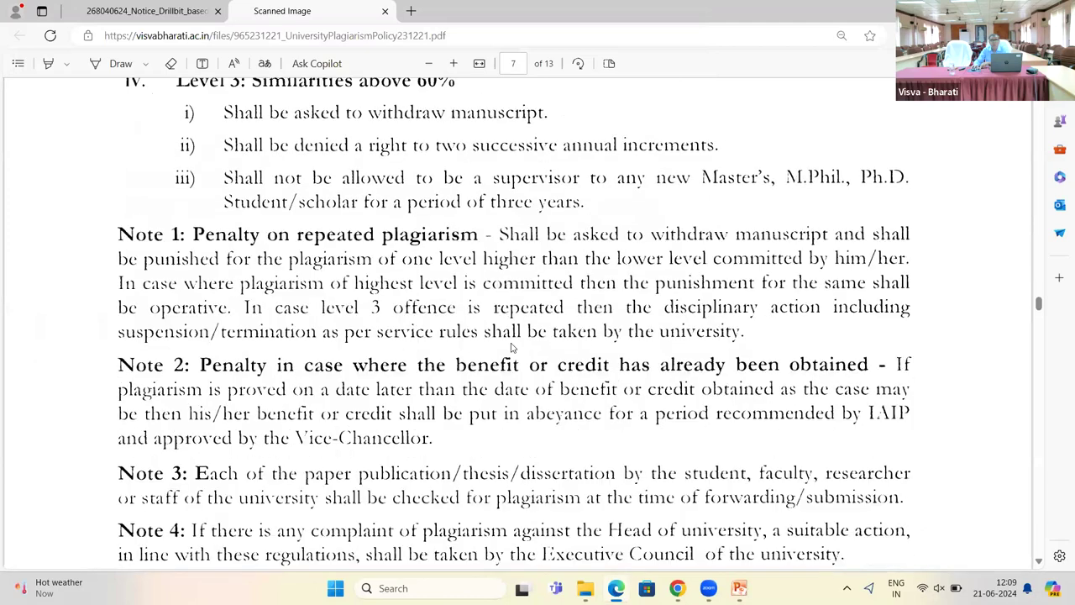
pyautogui.scroll(-3, 158, 395)
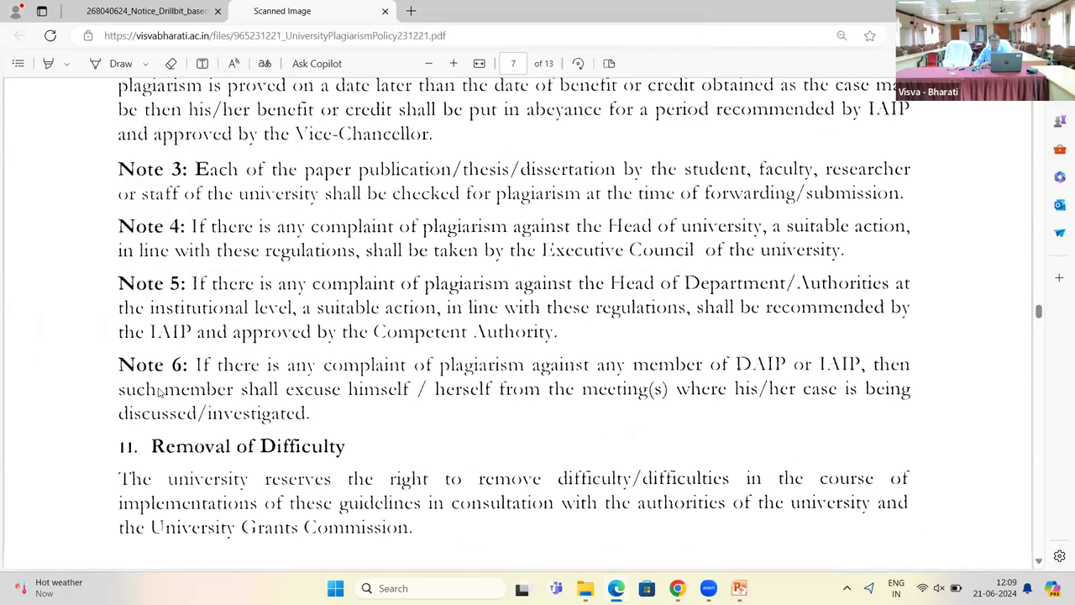
pyautogui.scroll(-5, 158, 392)
pyautogui.scroll(-3, 158, 393)
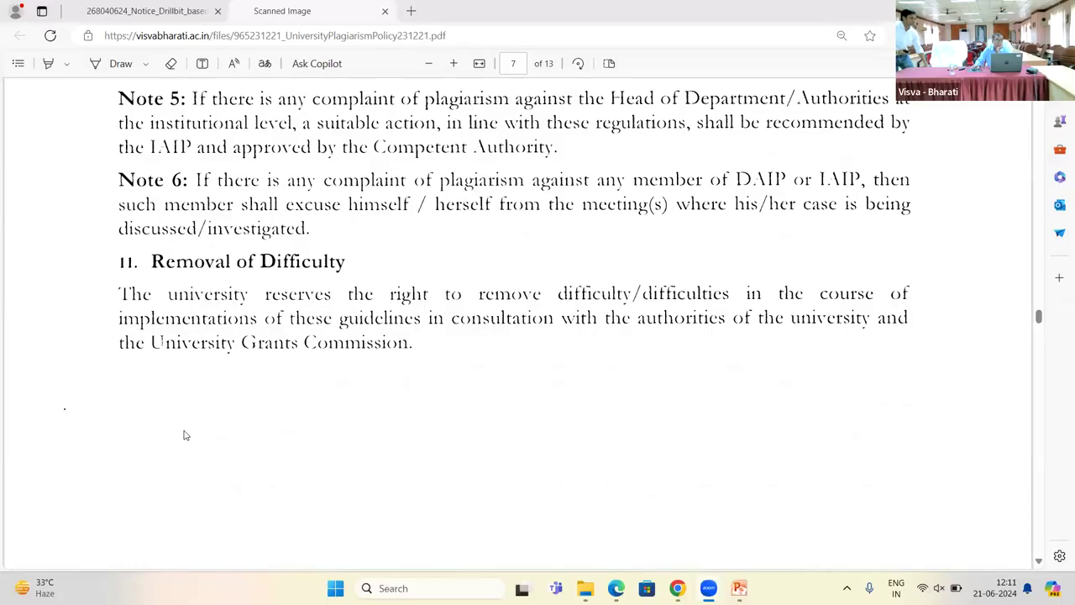
# Step: Scroll down to the Annexure-I undertaking form and declaration on page 8
pyautogui.scroll(-4, 211, 437)
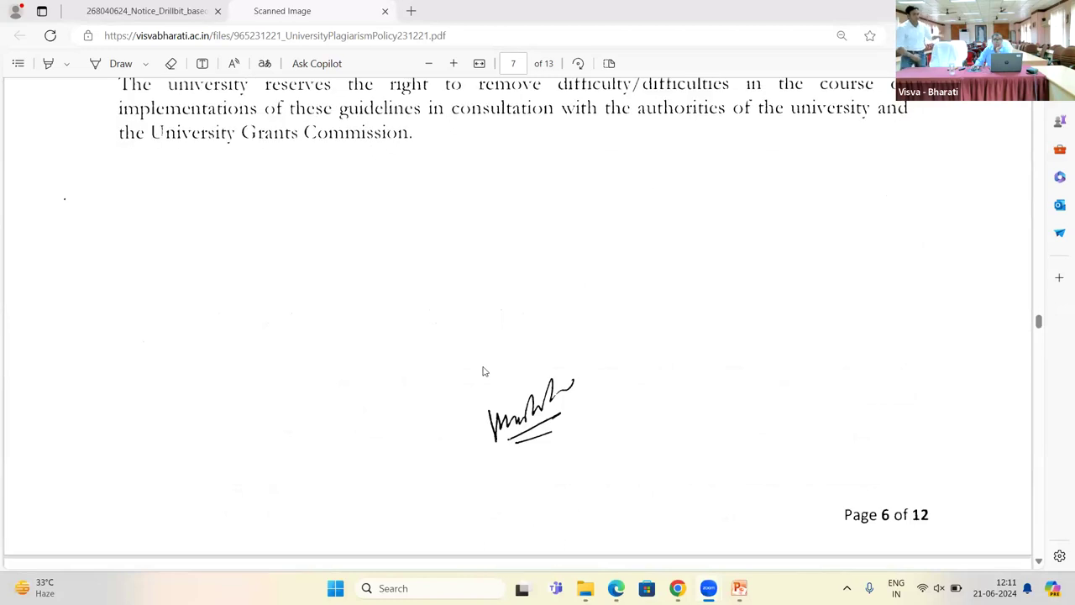
pyautogui.scroll(-5, 482, 370)
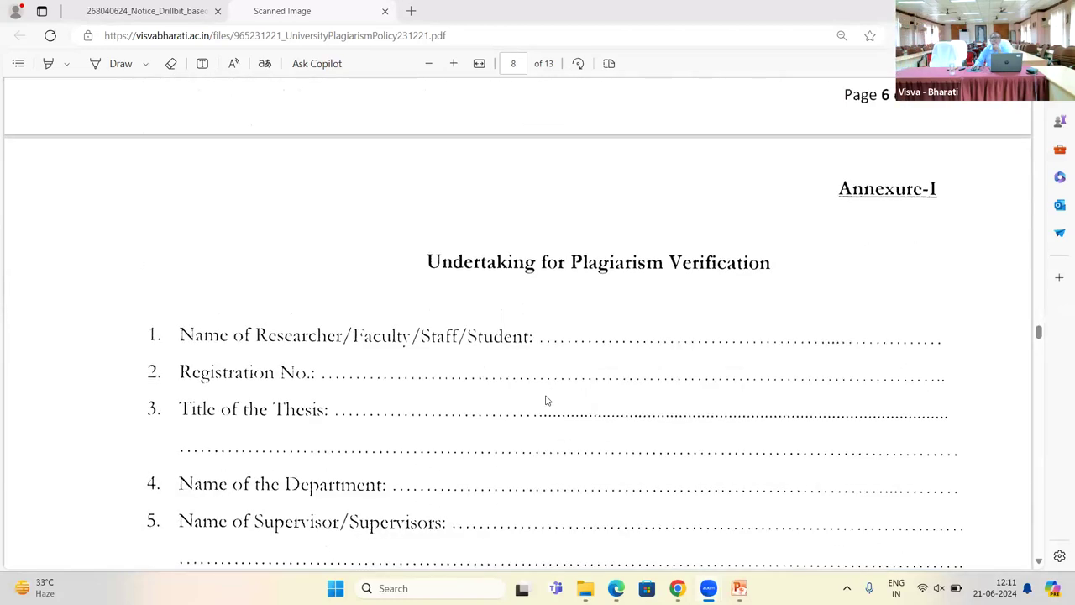
pyautogui.scroll(-3, 543, 398)
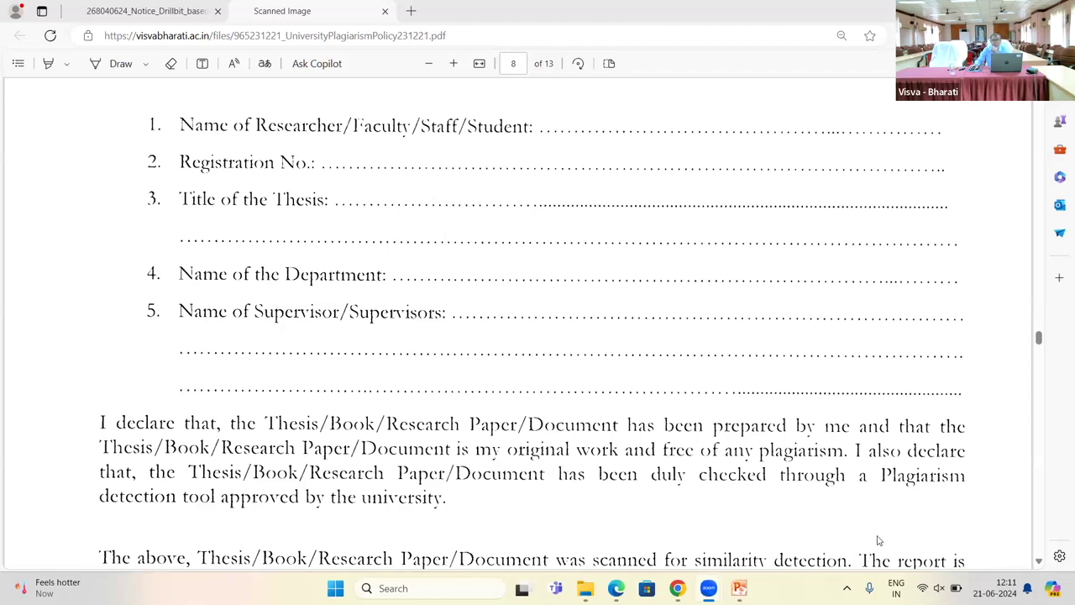
# Step: Scroll past the similarity report fields to Annexure-II on page 9
pyautogui.scroll(-3, 643, 426)
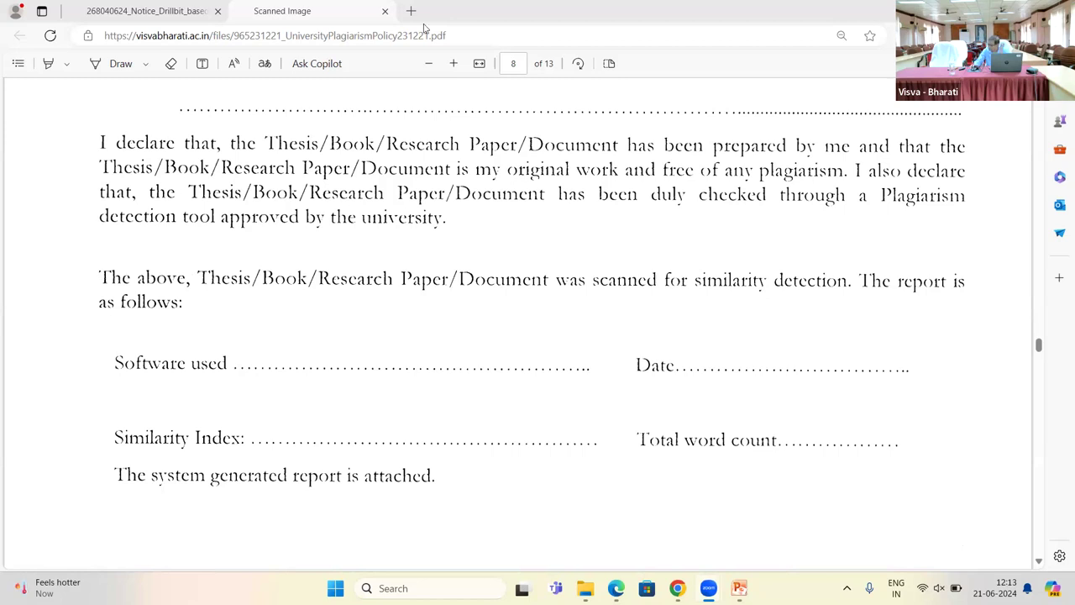
pyautogui.scroll(-7, 270, 201)
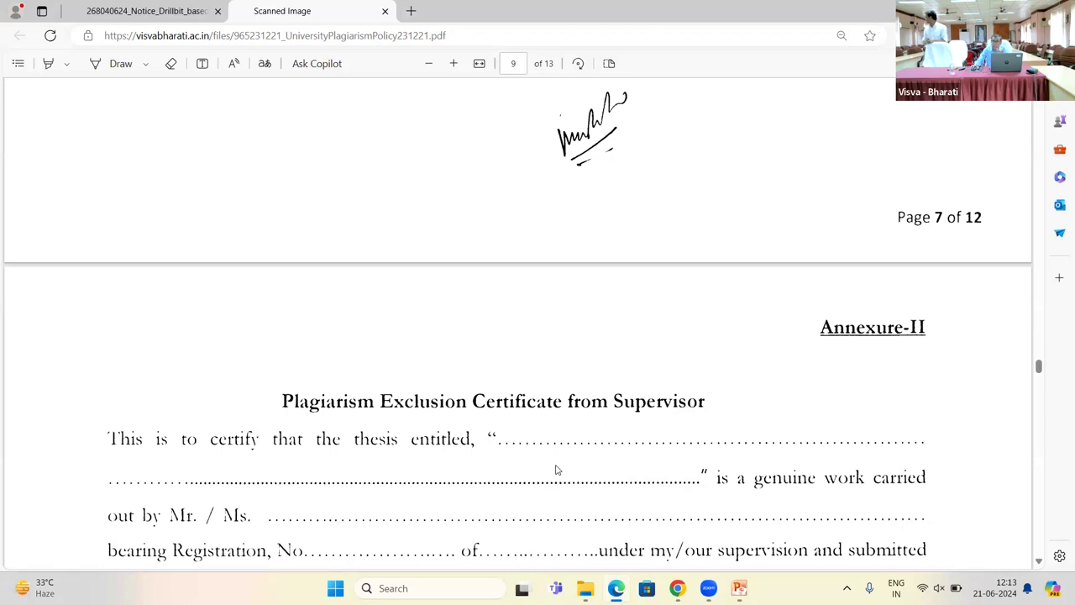
# Step: Scroll through the rest of Annexure-II to the Annexure-III heading on page 10
pyautogui.scroll(-1, 555, 470)
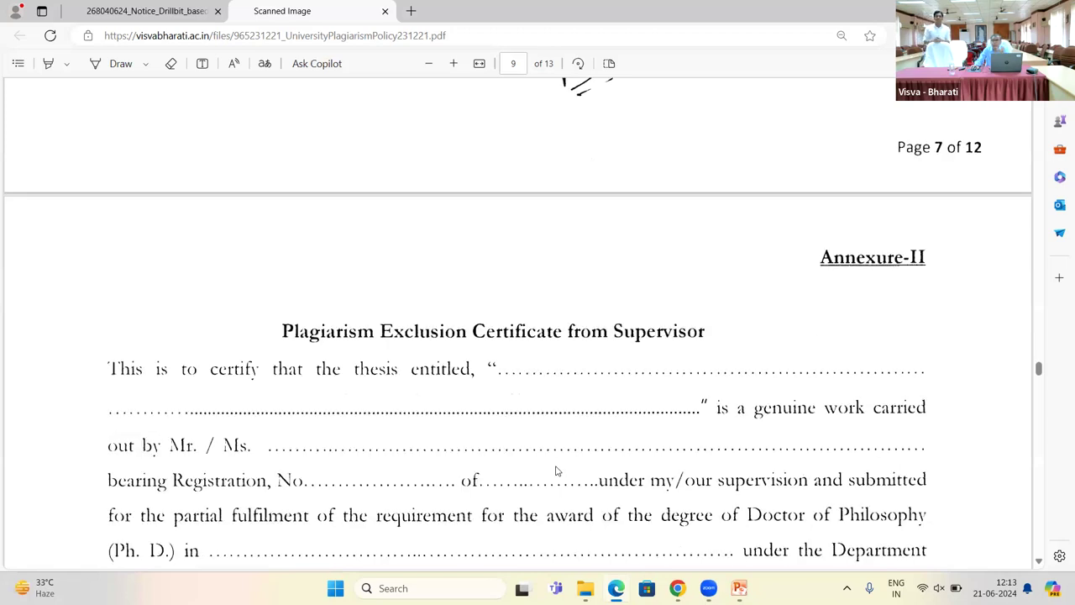
pyautogui.scroll(-1, 555, 471)
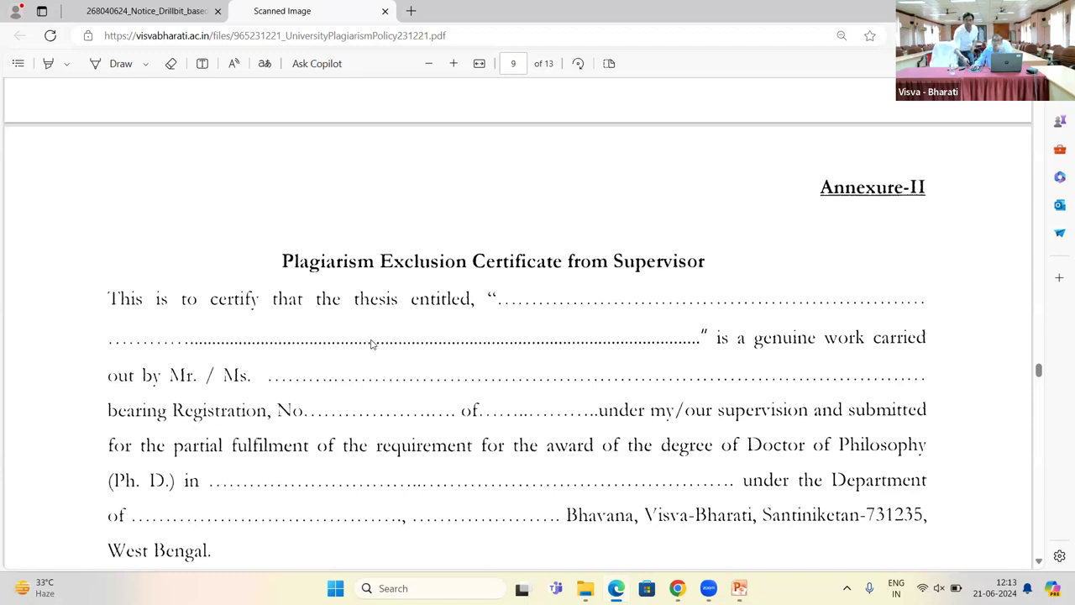
pyautogui.scroll(-3, 381, 351)
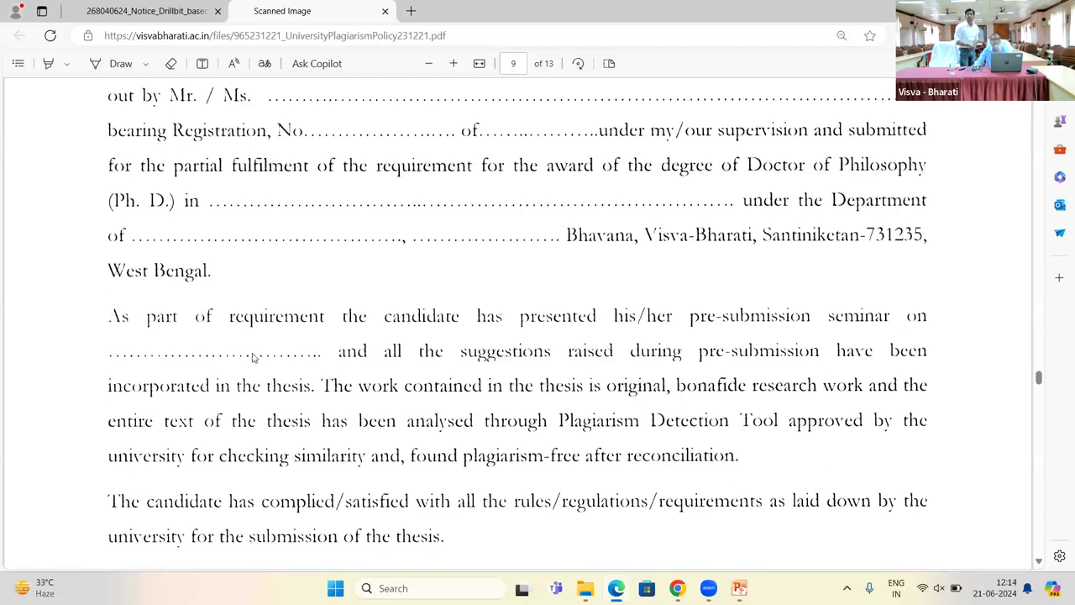
pyautogui.scroll(-4, 165, 323)
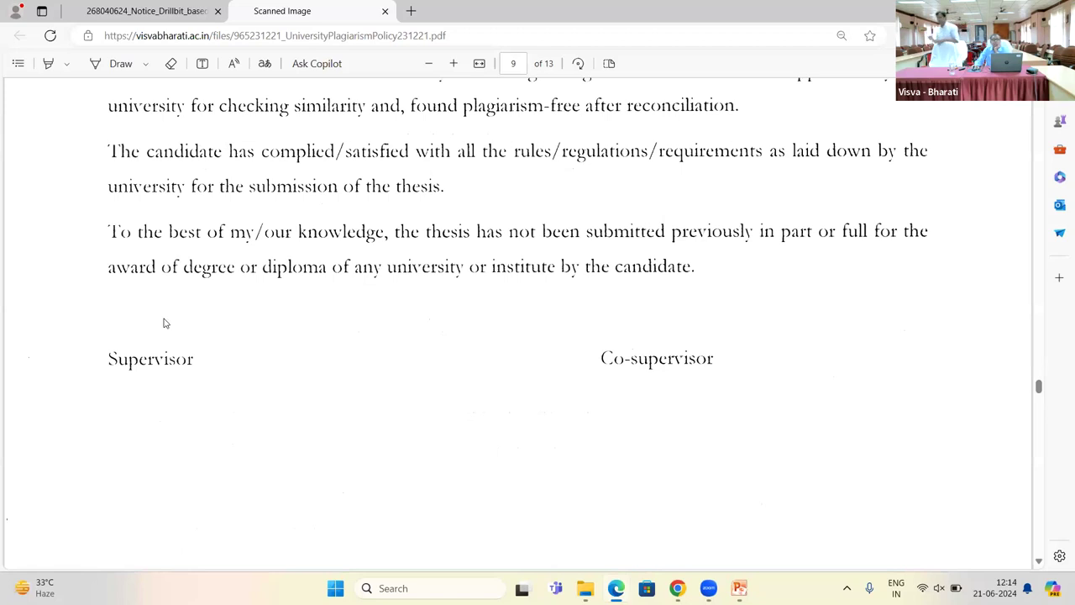
pyautogui.scroll(-1, 680, 468)
pyautogui.scroll(-1, 677, 457)
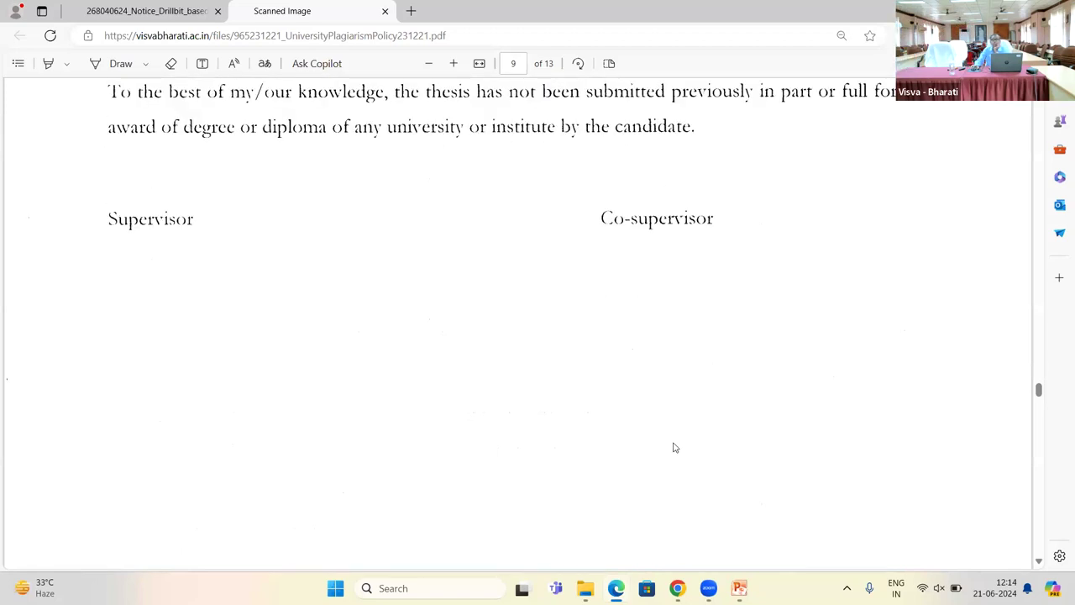
pyautogui.scroll(-3, 673, 446)
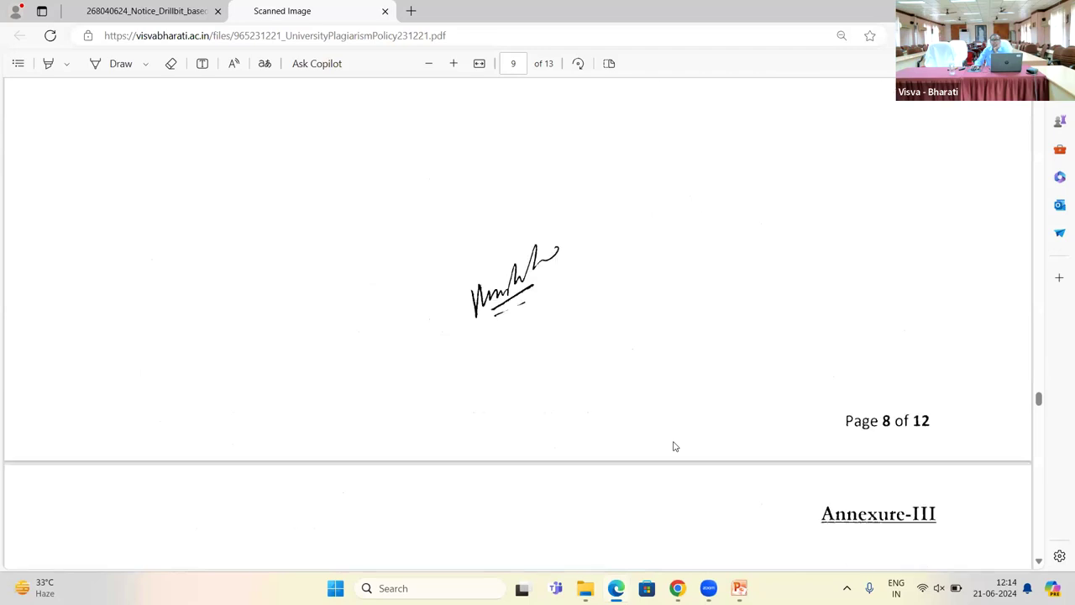
pyautogui.scroll(-2, 673, 446)
pyautogui.scroll(-2, 673, 446)
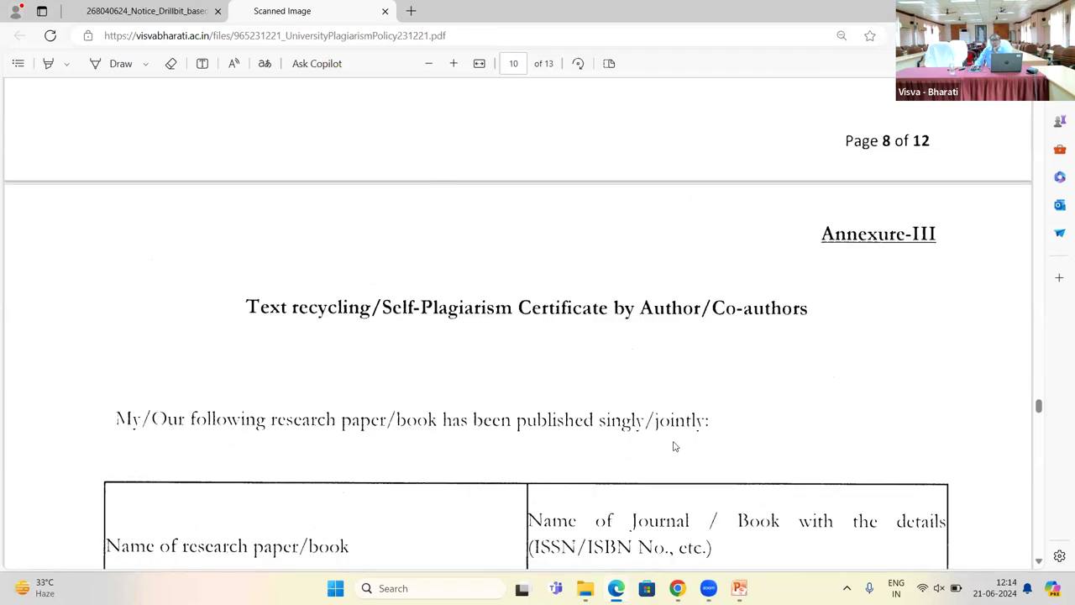
# Step: Scroll down to the Annexure-III publications table and the 'I/We declare that' points
pyautogui.scroll(-1, 672, 446)
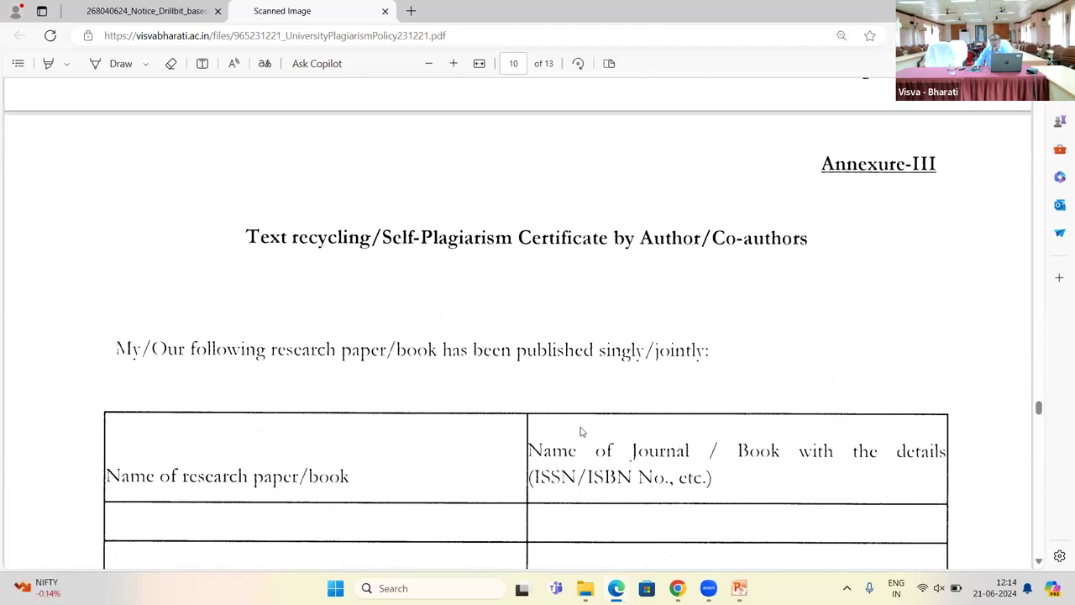
pyautogui.scroll(-2, 579, 430)
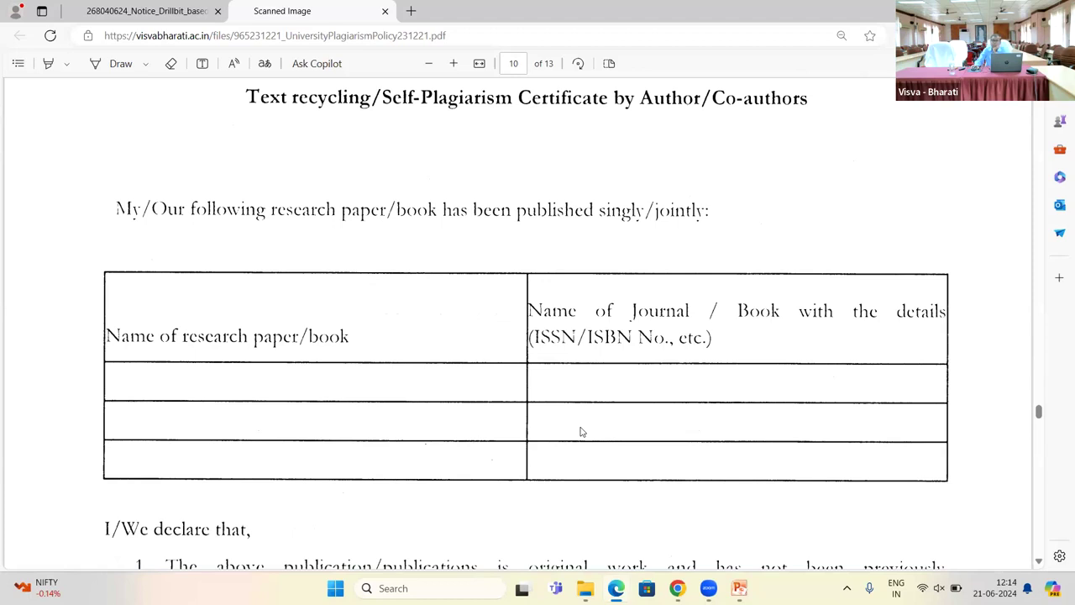
pyautogui.scroll(-1, 579, 431)
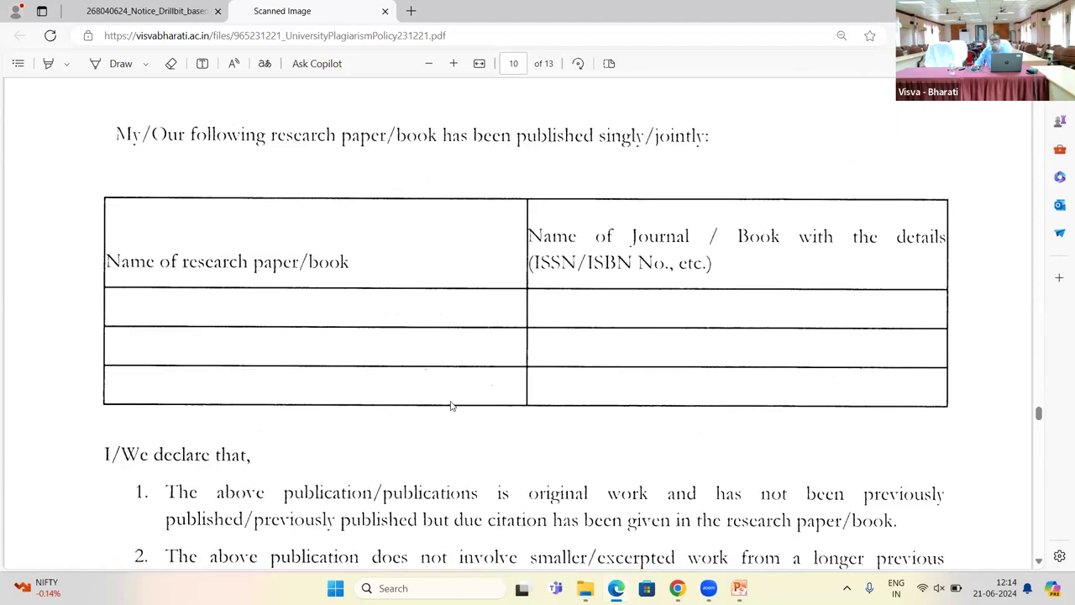
pyautogui.scroll(-1, 454, 405)
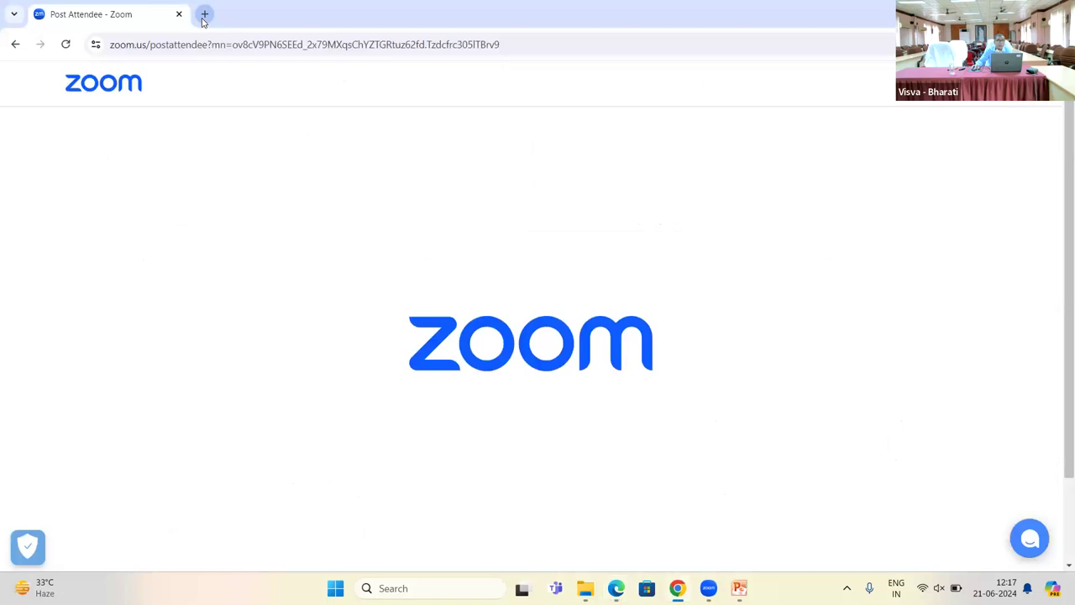
# Step: Open a new Chrome tab beside the Zoom tab
pyautogui.click(204, 14)
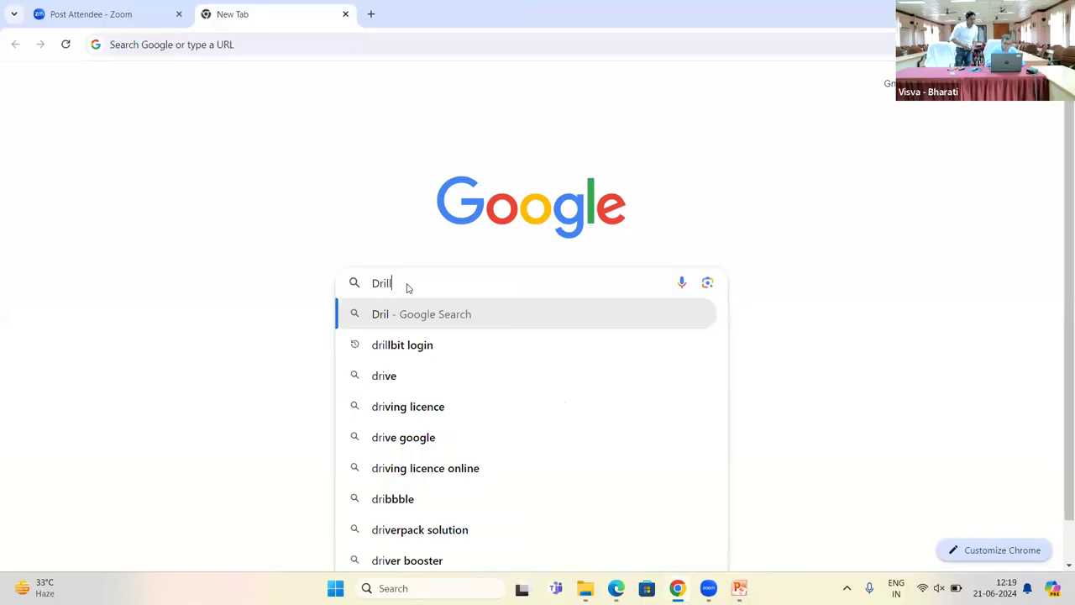
# Step: Search Google for 'DrillBit' and open the official drillbitplagiarism.com result
pyautogui.write('lBit')
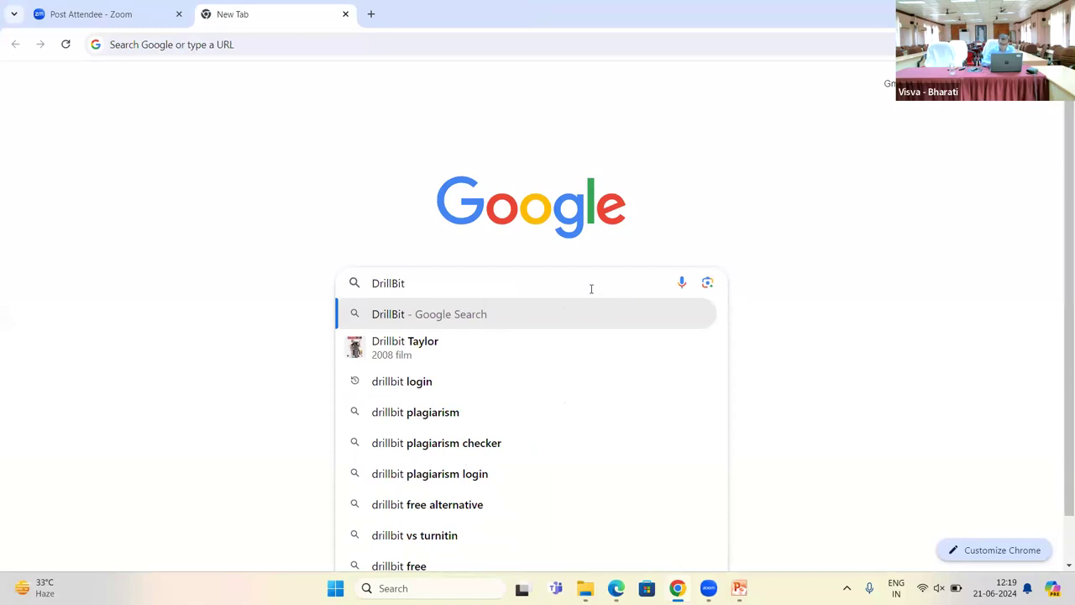
pyautogui.press('Return')
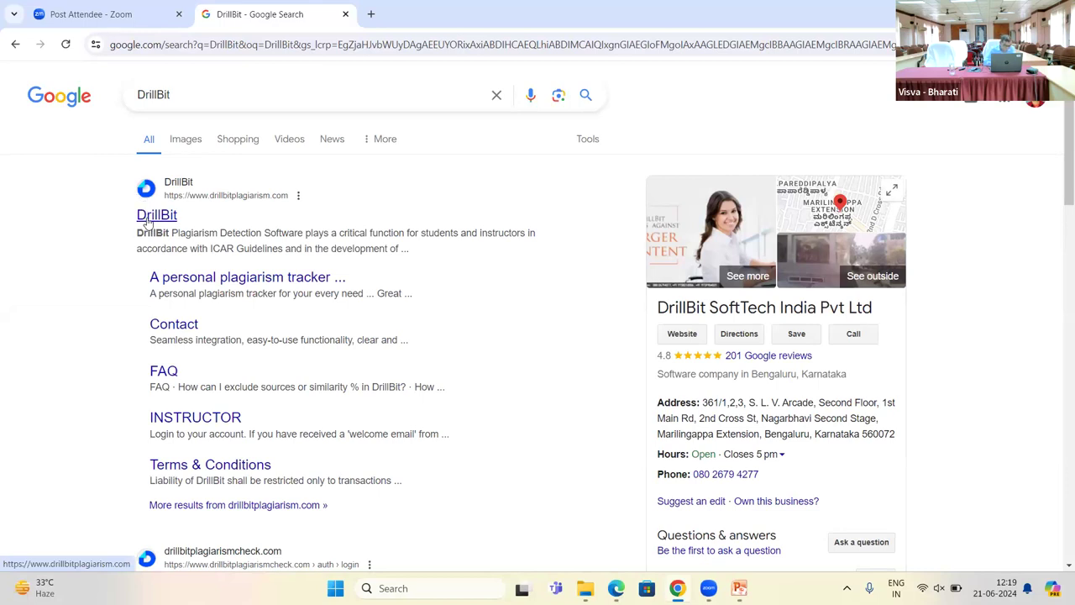
pyautogui.click(147, 216)
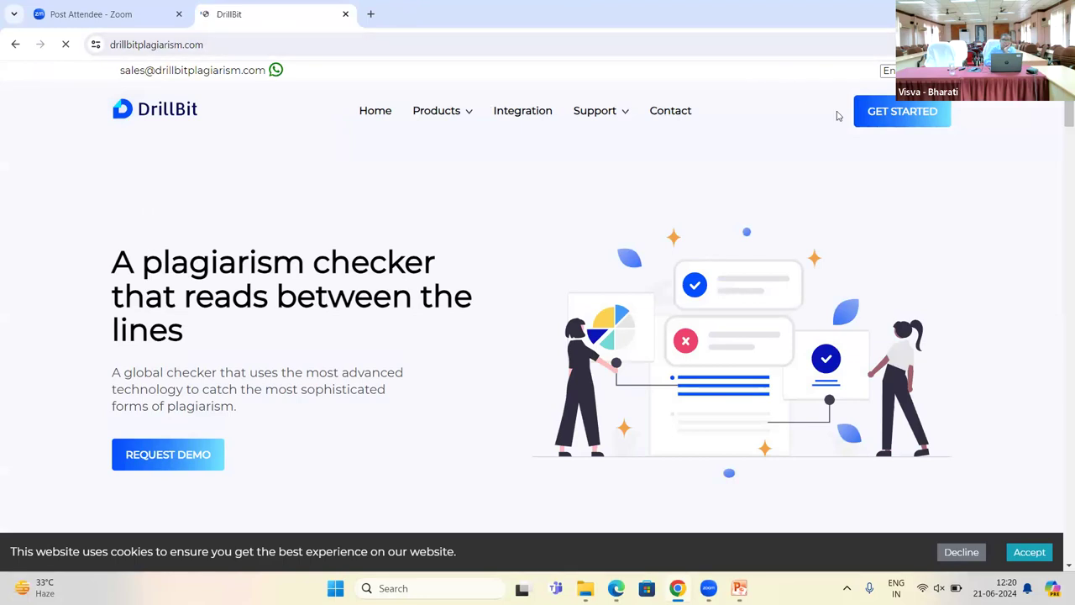
# Step: Open the DrillBit sign-in page from the GET STARTED button
pyautogui.click(893, 115)
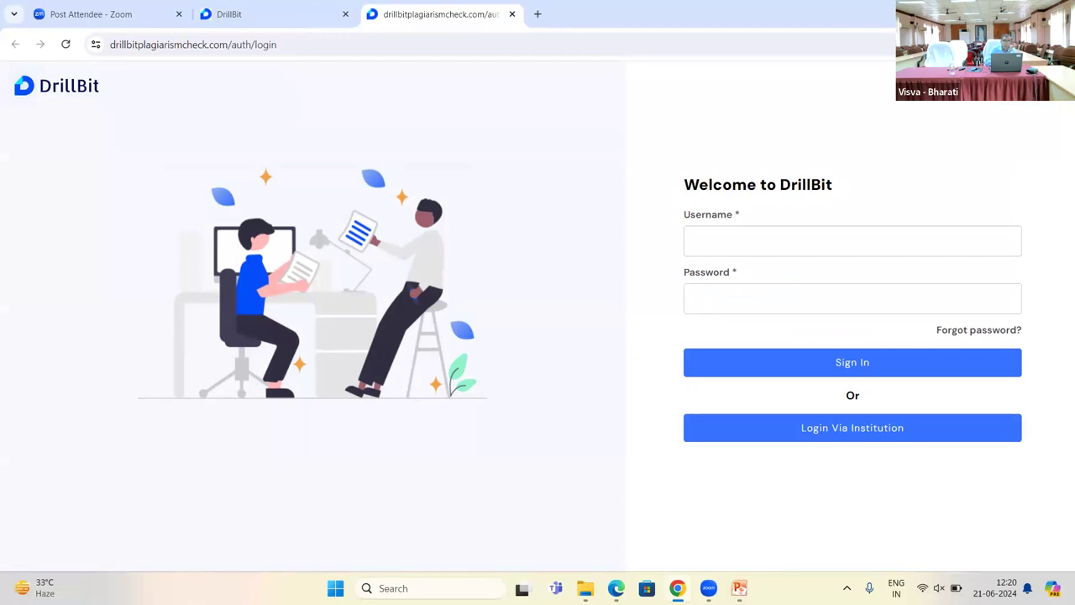
# Step: Enter the institutional e-mail address in the Username field
pyautogui.click(827, 247)
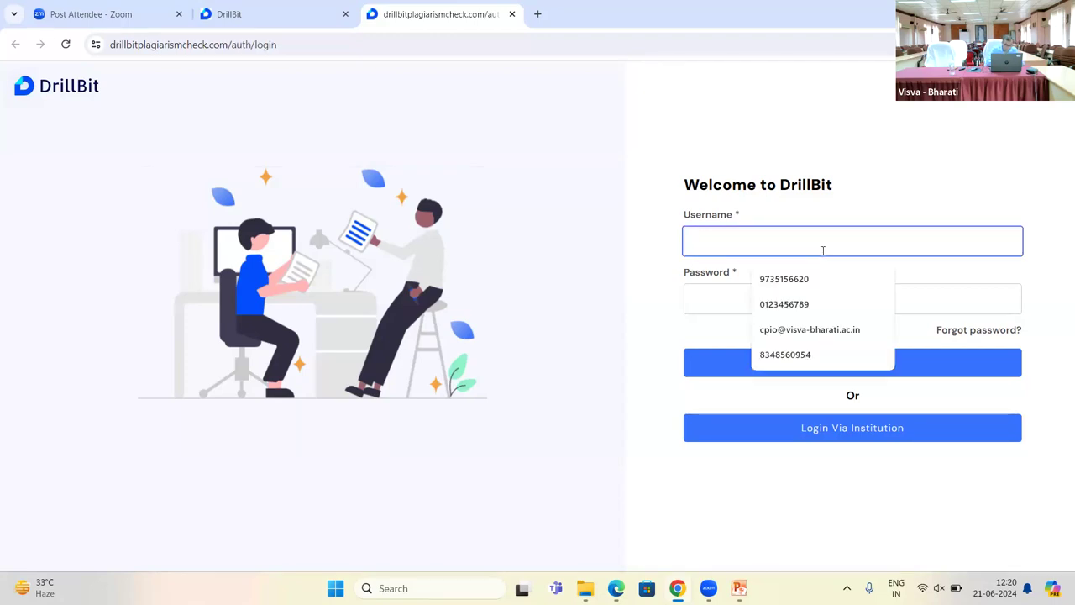
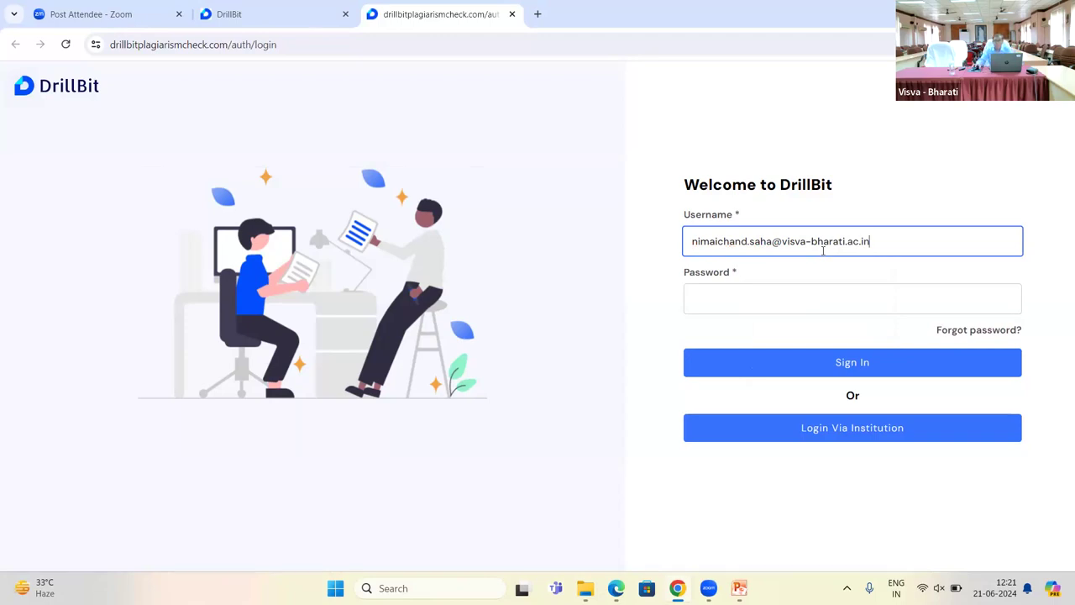
pyautogui.click(776, 289)
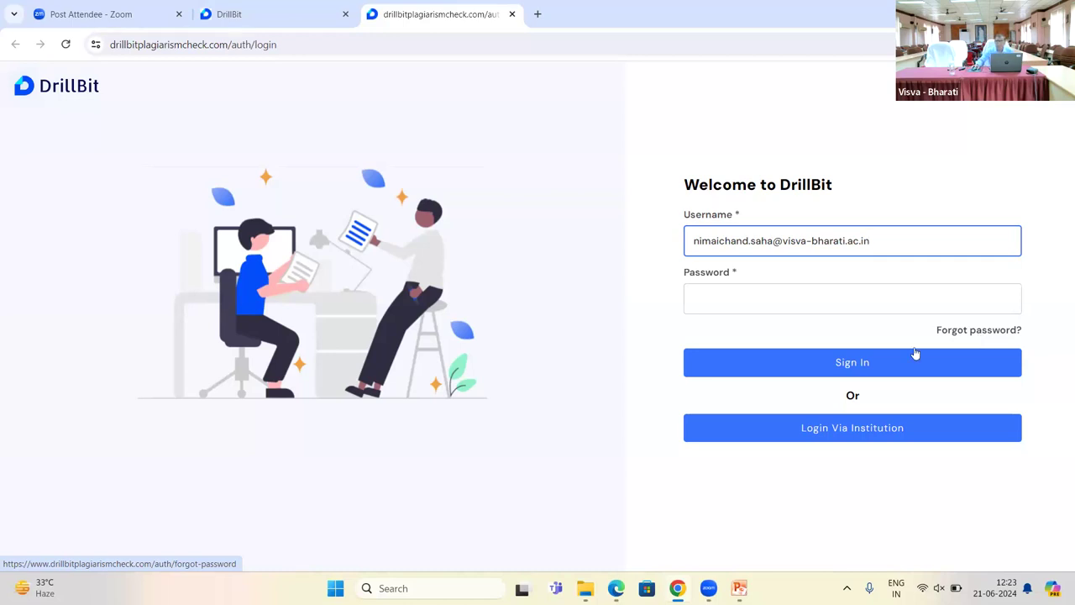
# Step: Enter the account password and sign in to DrillBit
pyautogui.click(711, 293)
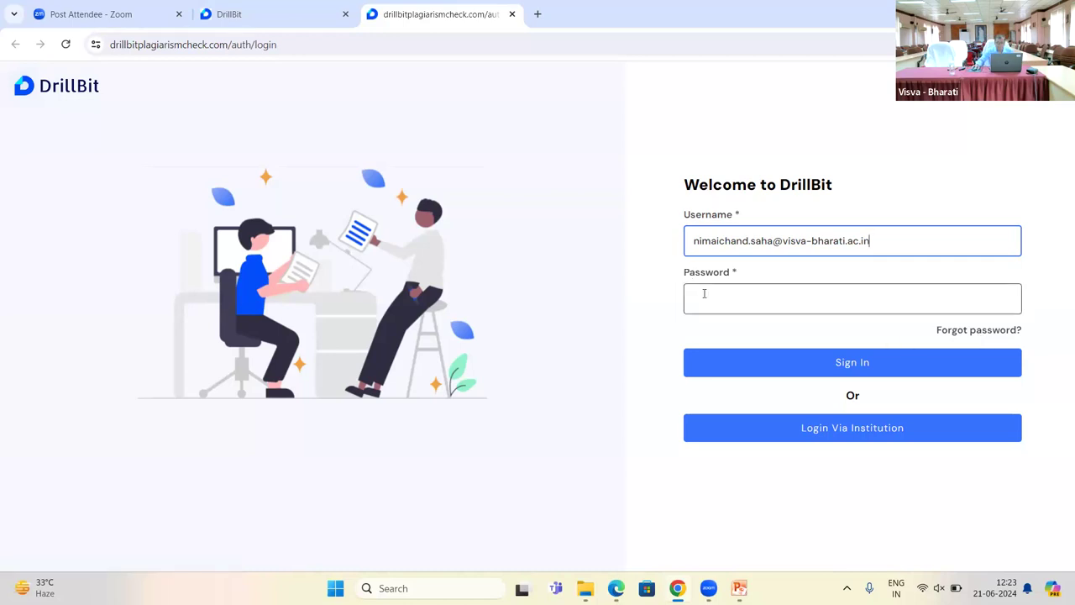
pyautogui.click(711, 293)
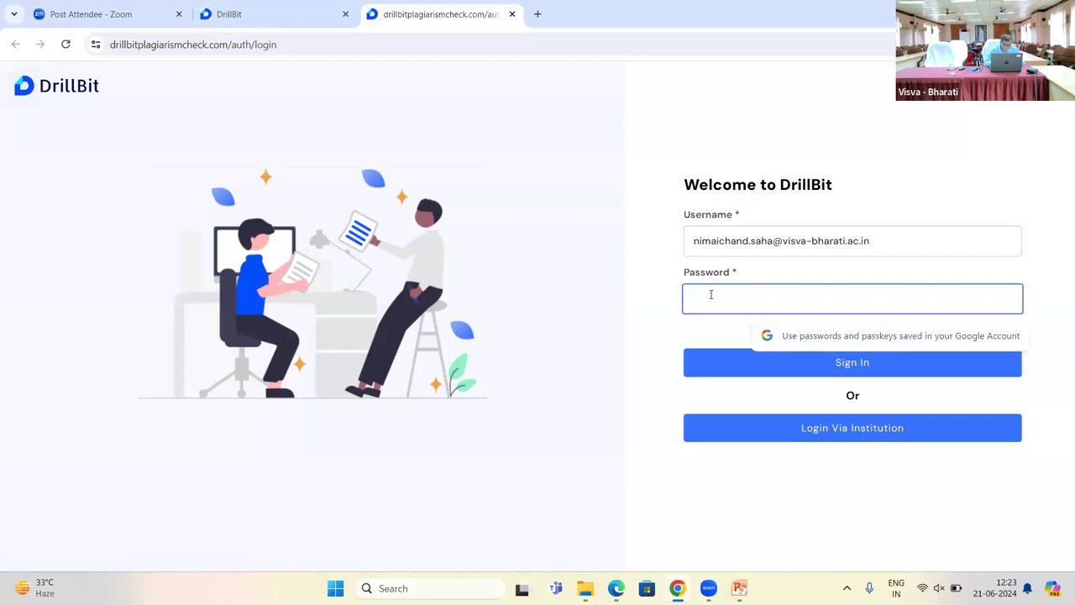
pyautogui.write('***')
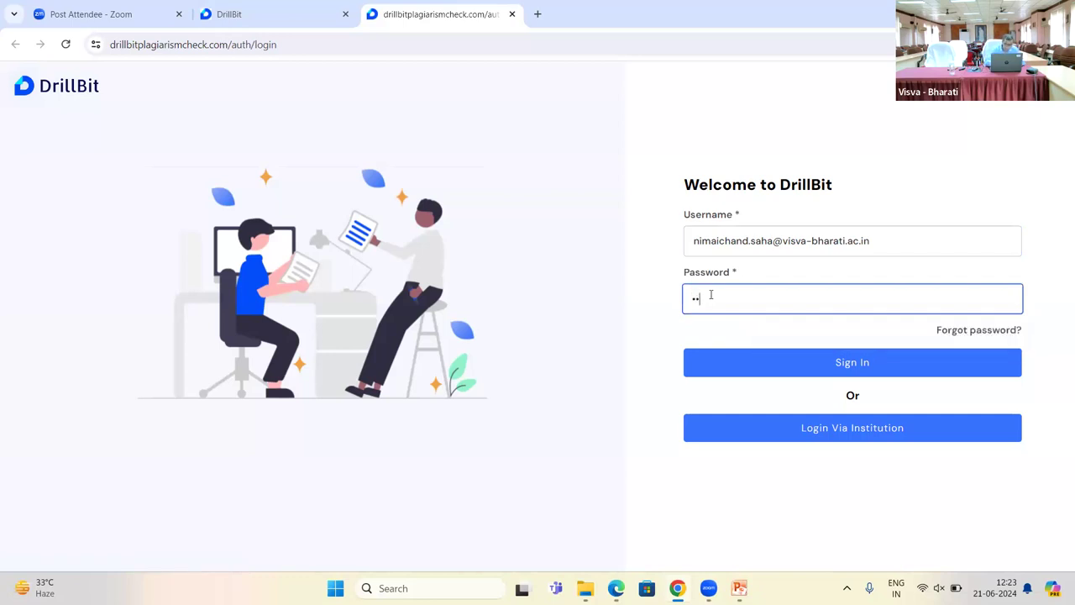
pyautogui.write('********')
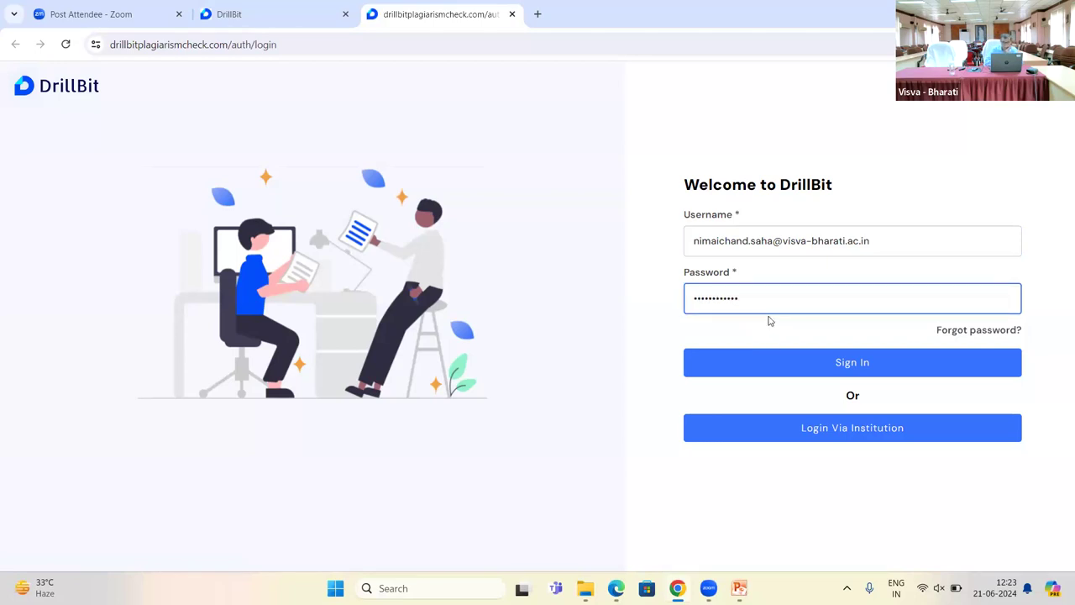
pyautogui.click(835, 359)
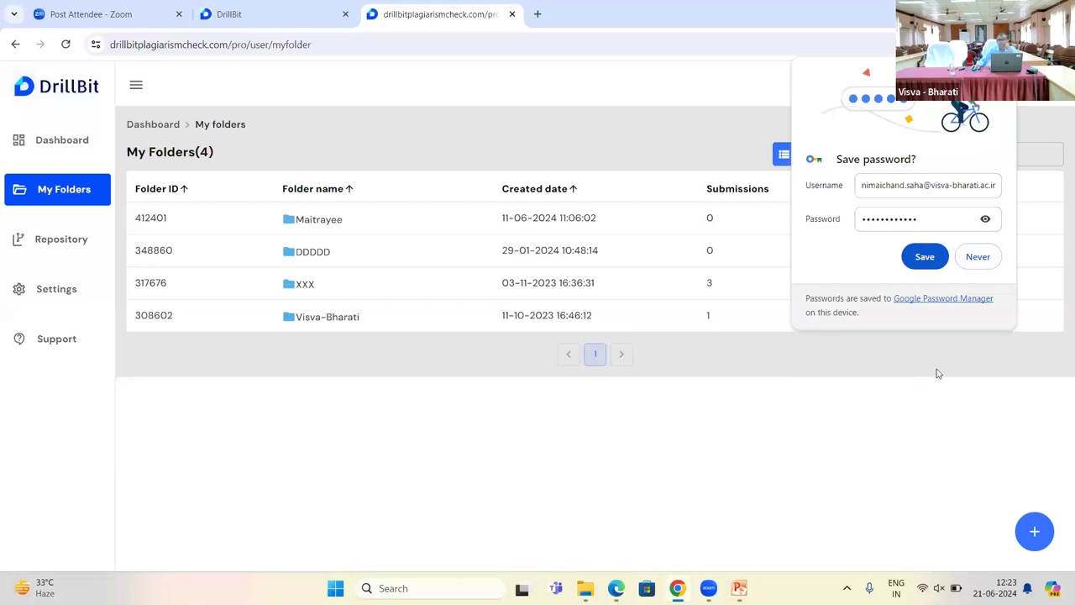
# Step: Decline Chrome's password saving and open the account menu from the profile avatar
pyautogui.click(976, 257)
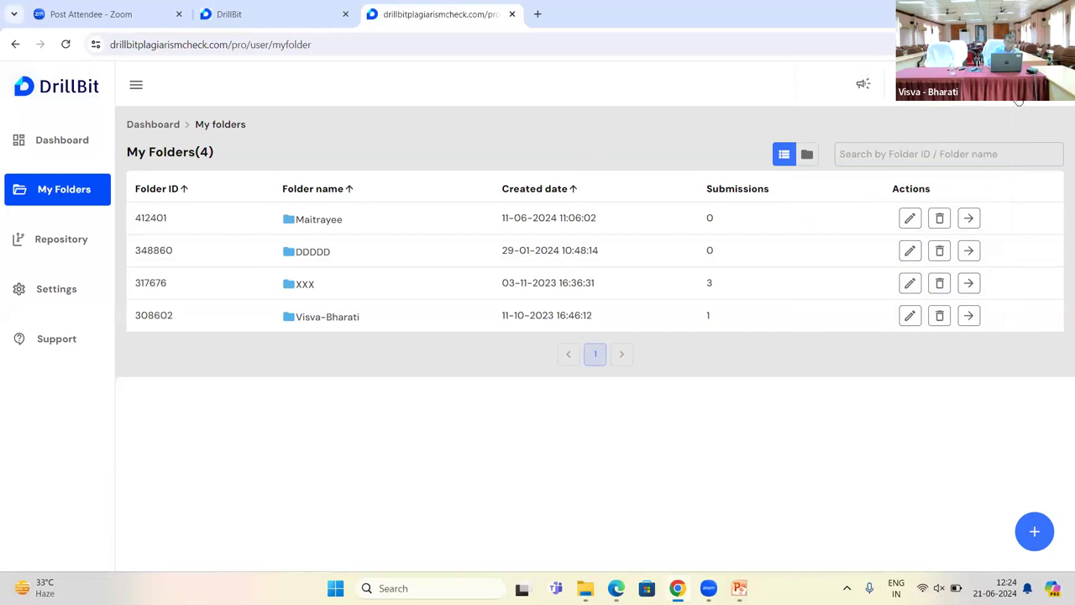
pyautogui.click(1018, 101)
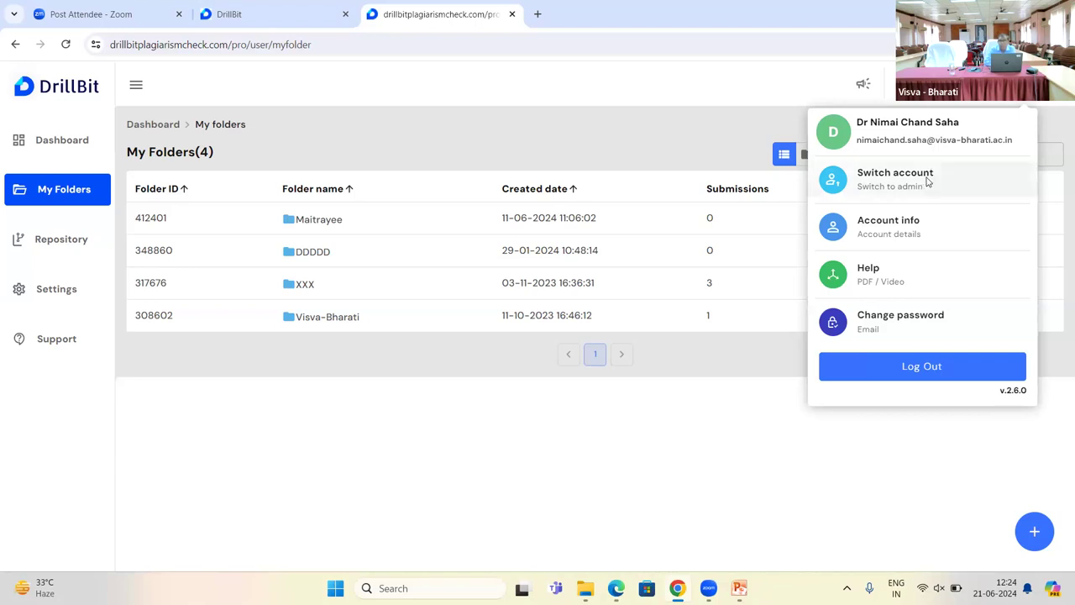
# Step: Switch to the admin account to bring up the admin dashboard
pyautogui.click(927, 181)
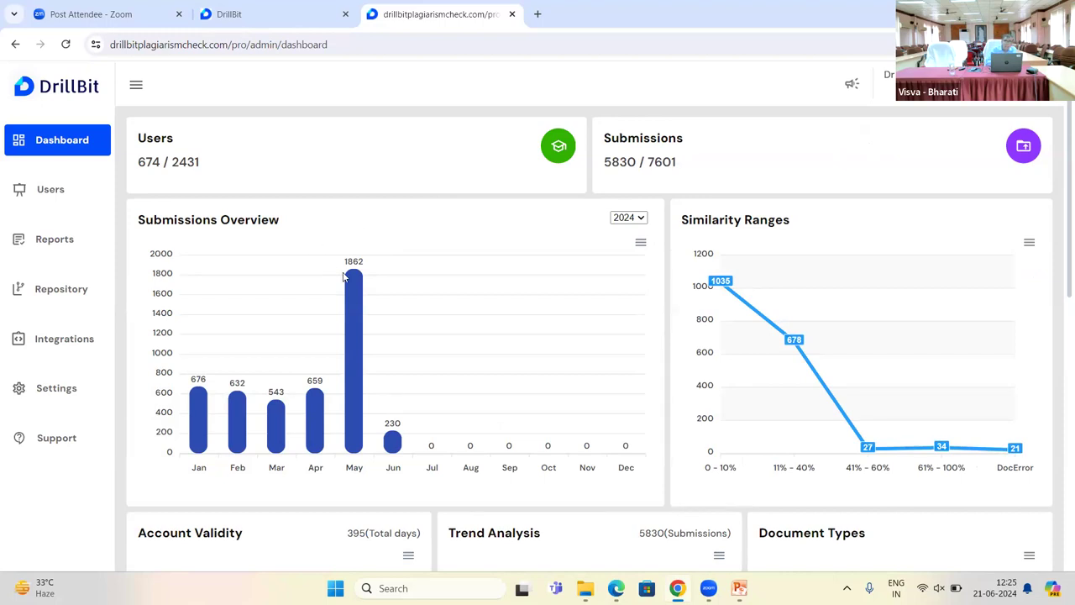
# Step: Show the May bar's detail in Submissions Overview: 1862 submissions
pyautogui.moveTo(355, 312)
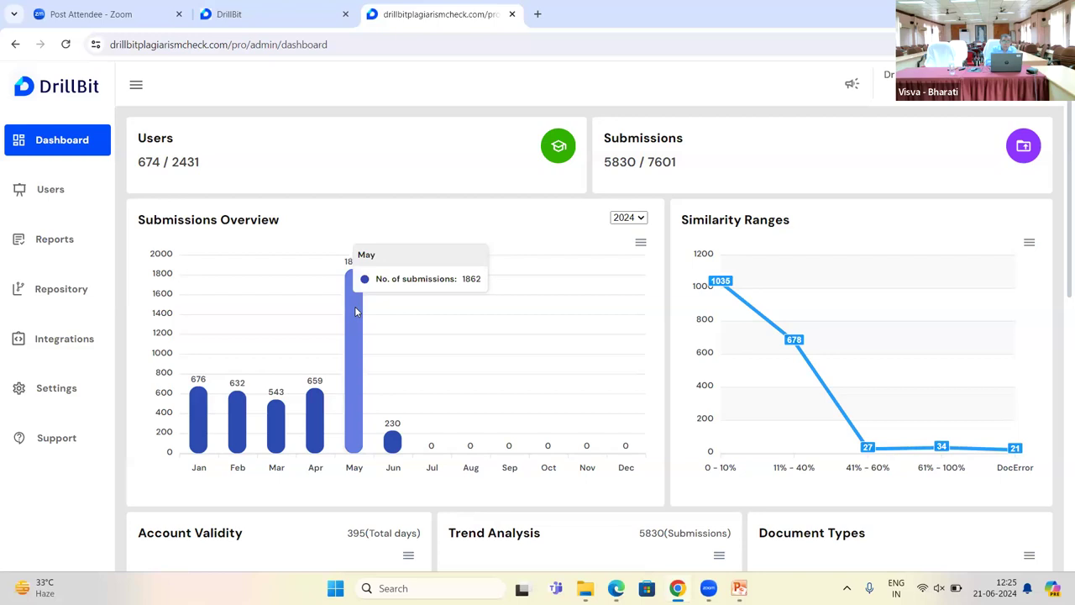
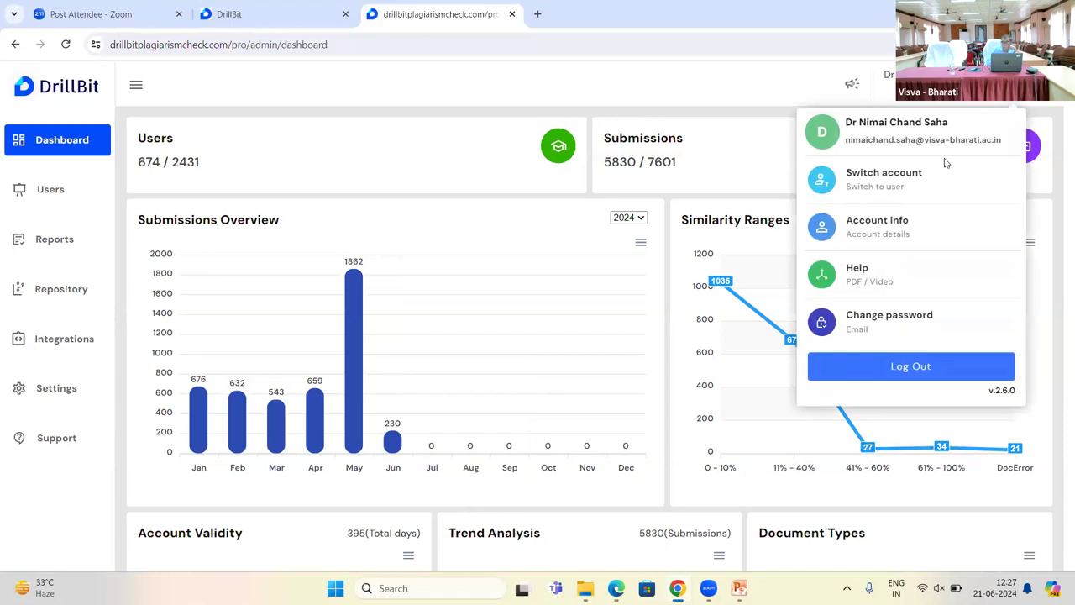
# Step: Switch from the admin view to the user account's dashboard of recent submissions
pyautogui.click(913, 184)
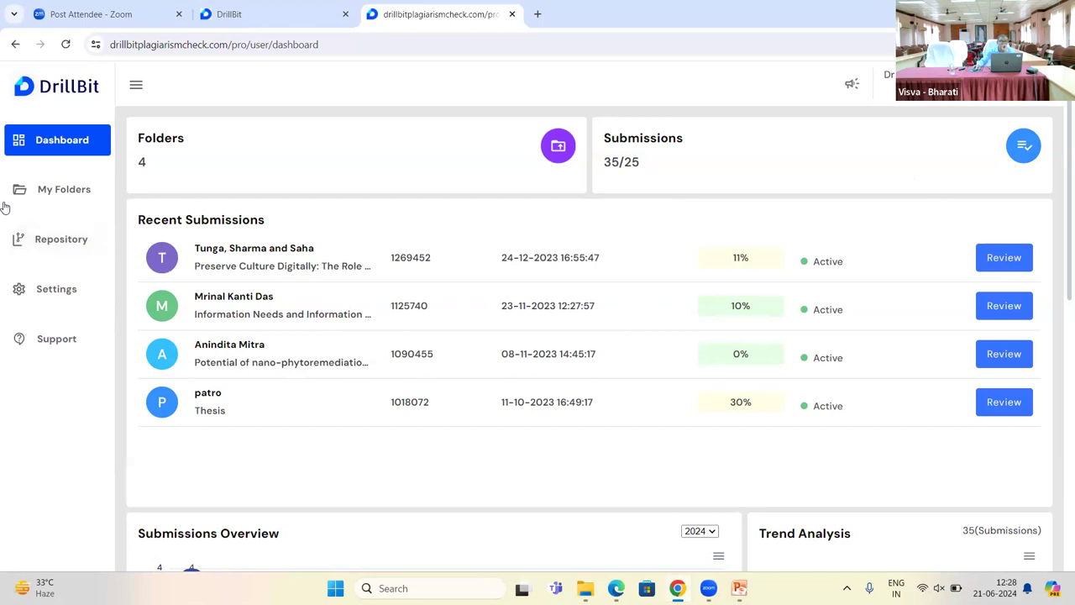
# Step: Go to My Folders and start a new folder with + Create Folder
pyautogui.click(74, 190)
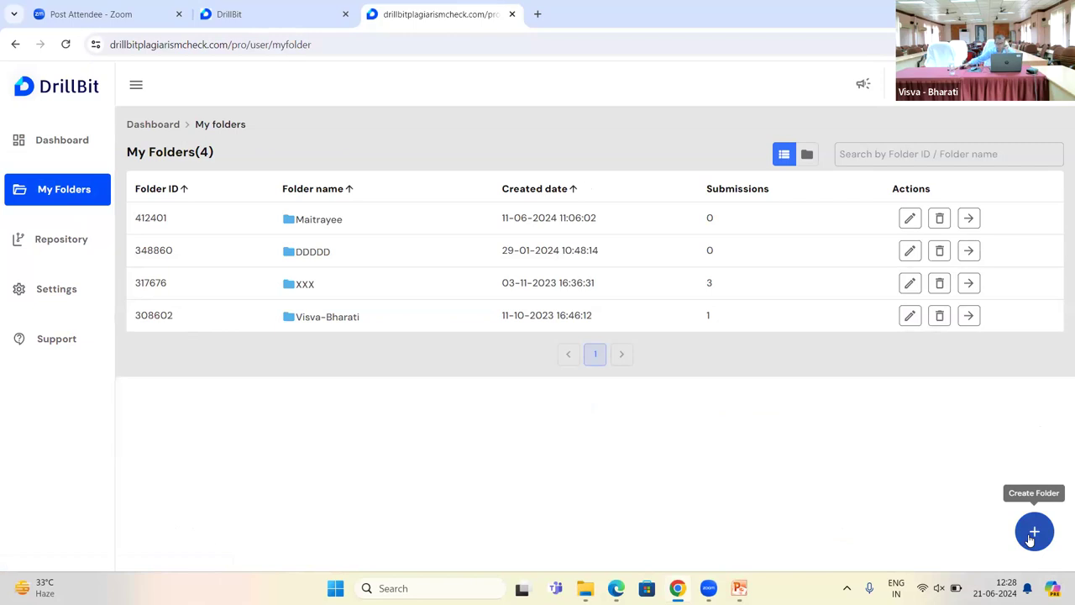
pyautogui.click(1032, 532)
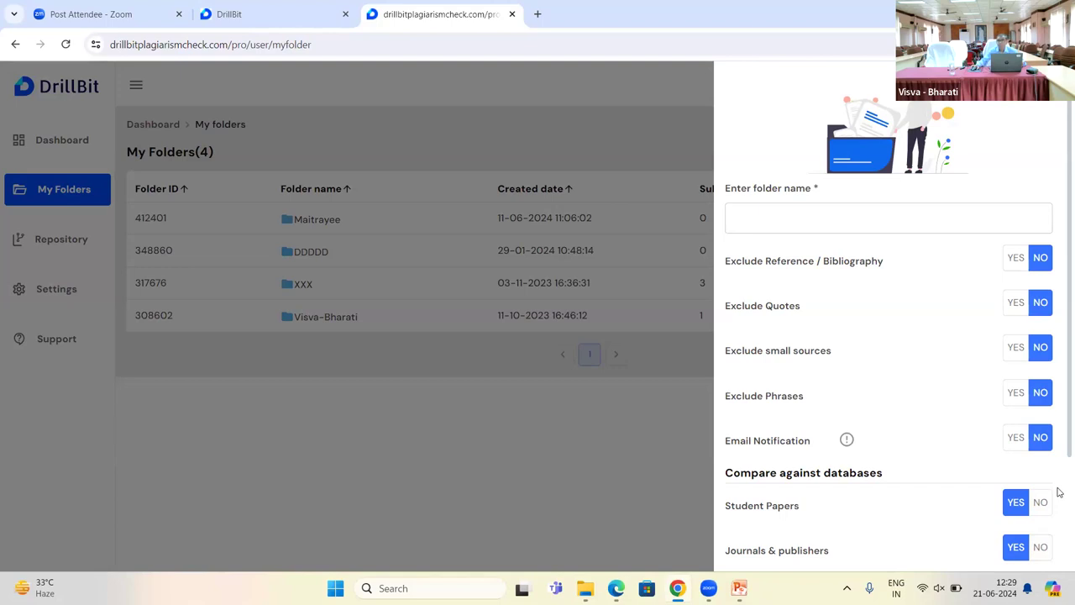
# Step: Type a name for the new folder into the folder name field
pyautogui.click(751, 223)
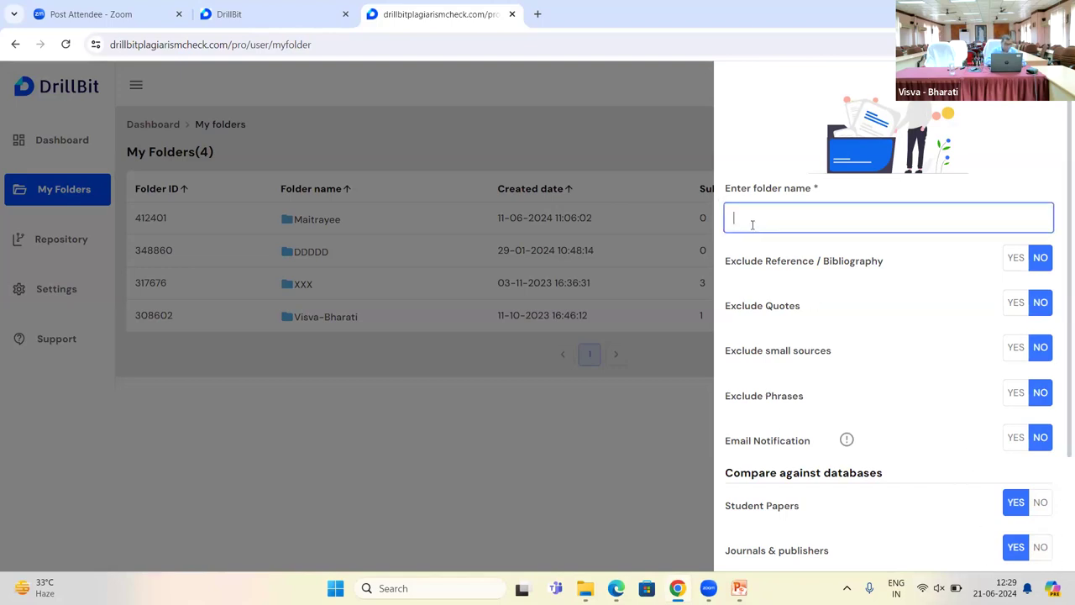
pyautogui.write('Tania')
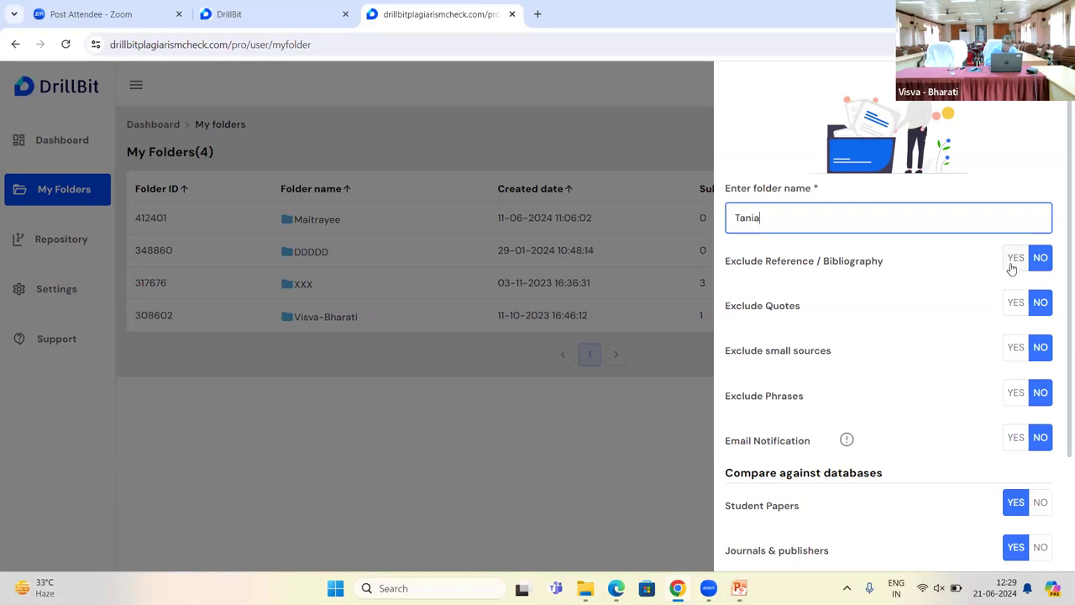
# Step: Set Exclude Reference/Bibliography, Exclude Quotes and Exclude small sources to YES
pyautogui.click(1012, 268)
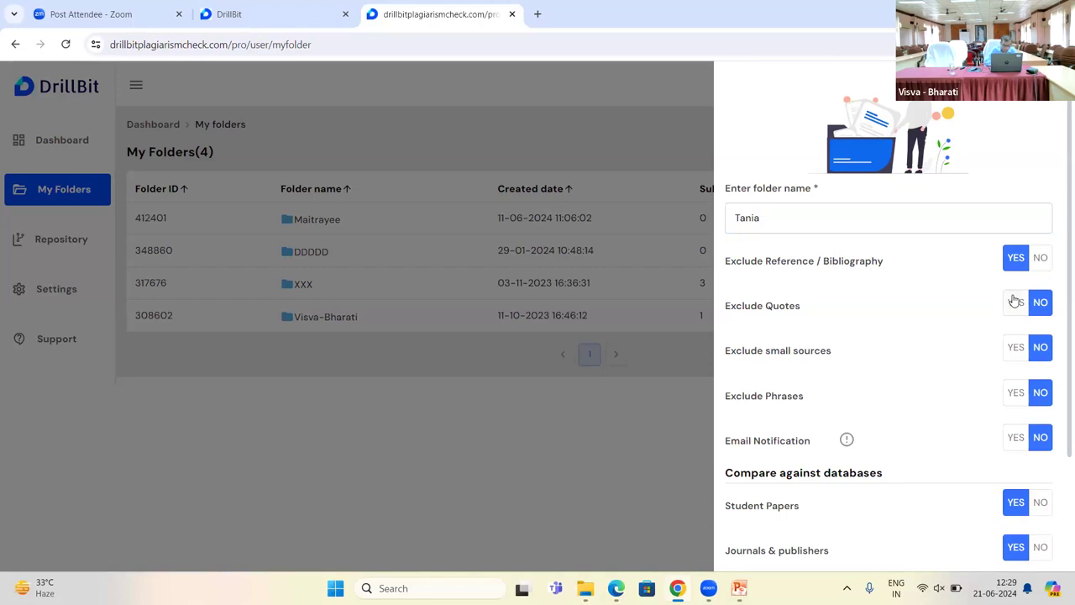
pyautogui.click(1014, 300)
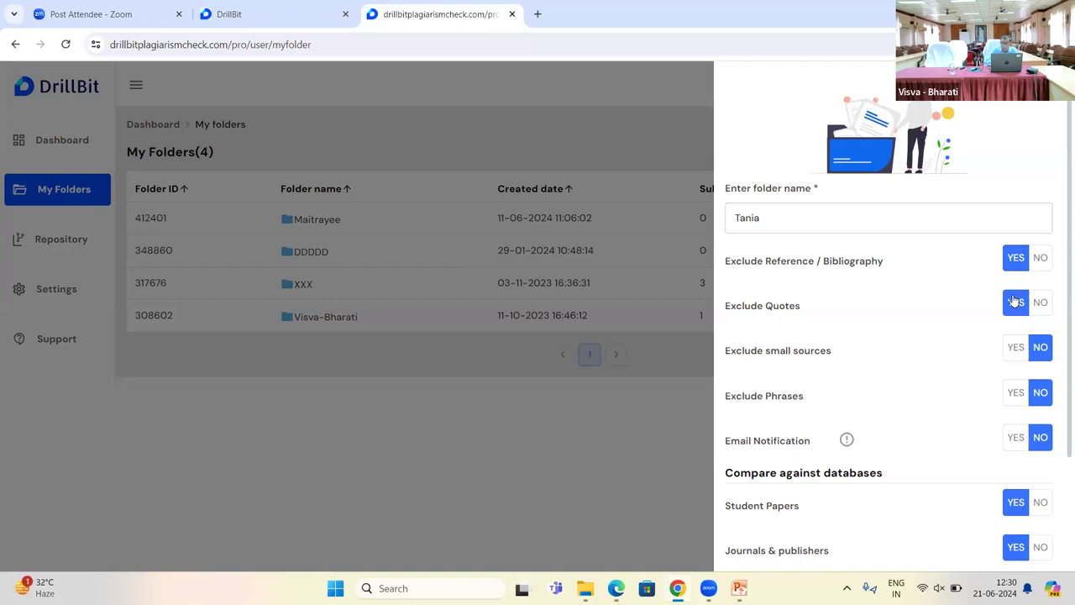
pyautogui.click(1018, 349)
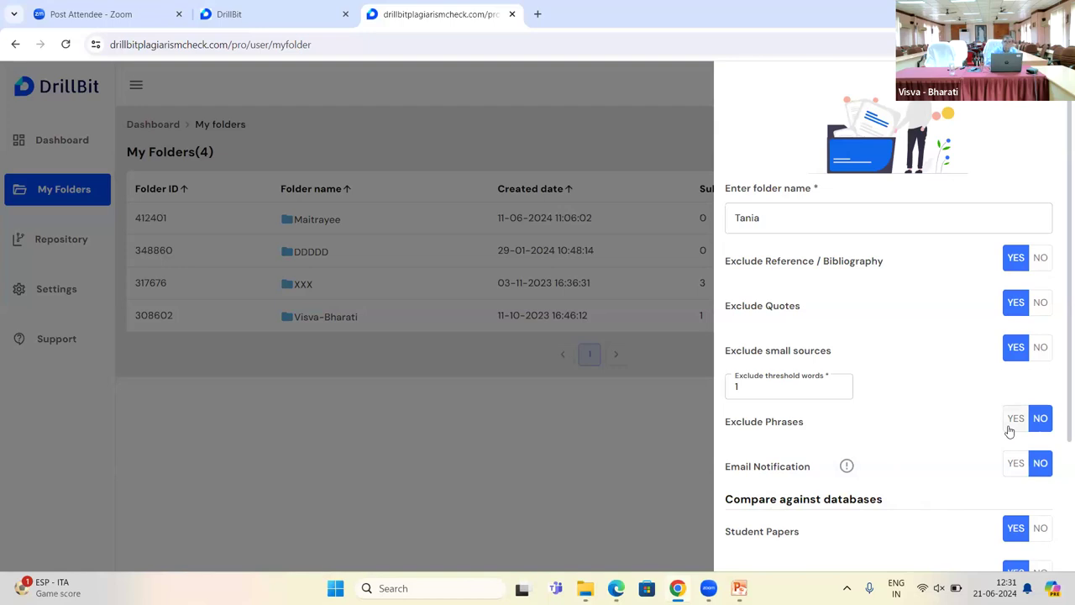
# Step: Leave phrase exclusion and email notification set to NO, keeping all four comparison databases
pyautogui.click(1012, 424)
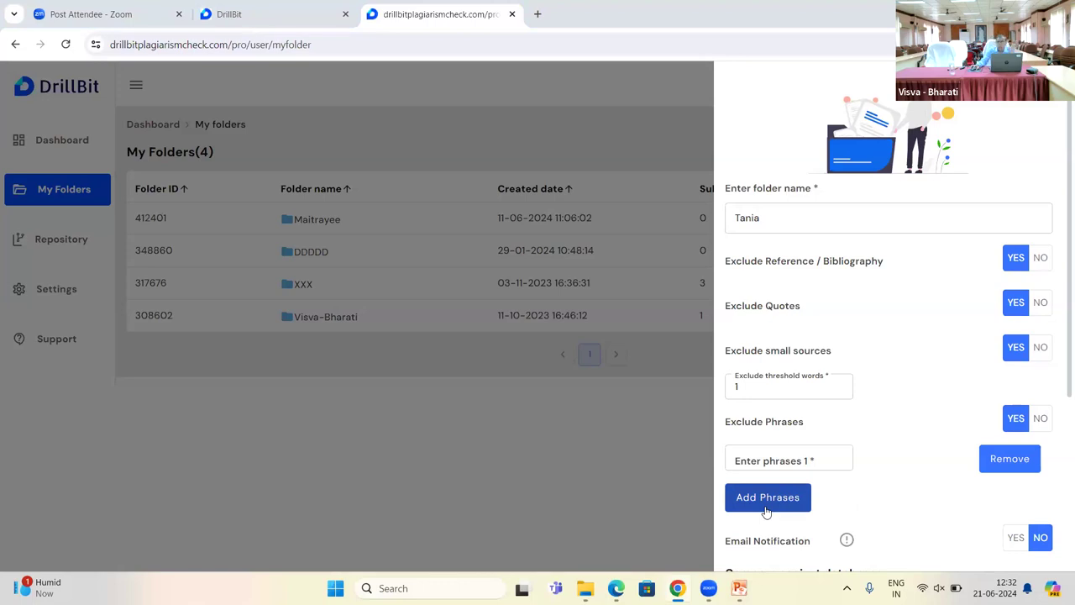
pyautogui.click(1041, 419)
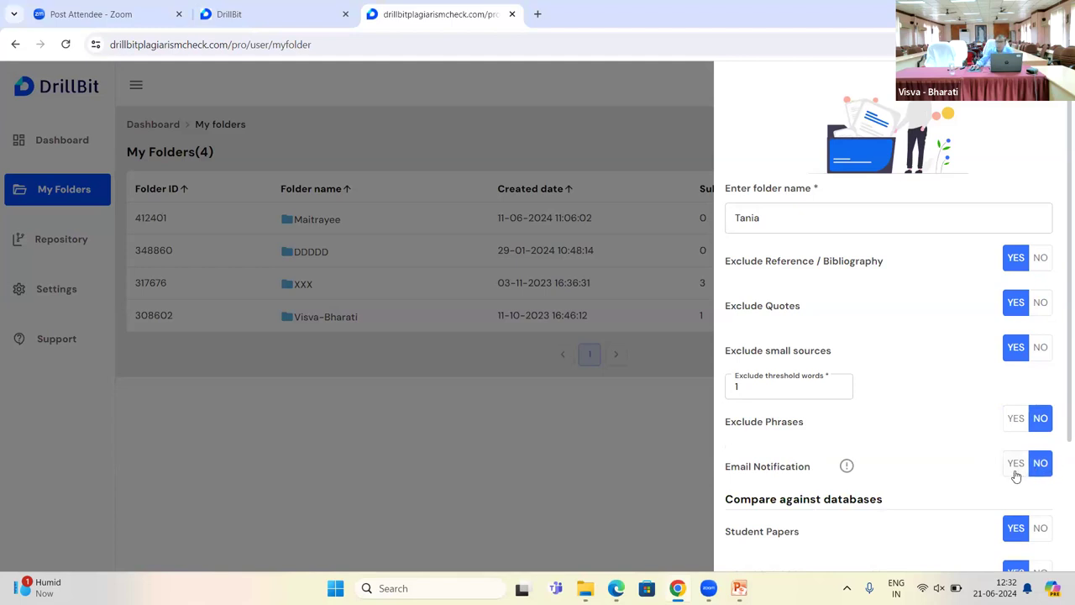
pyautogui.click(1016, 474)
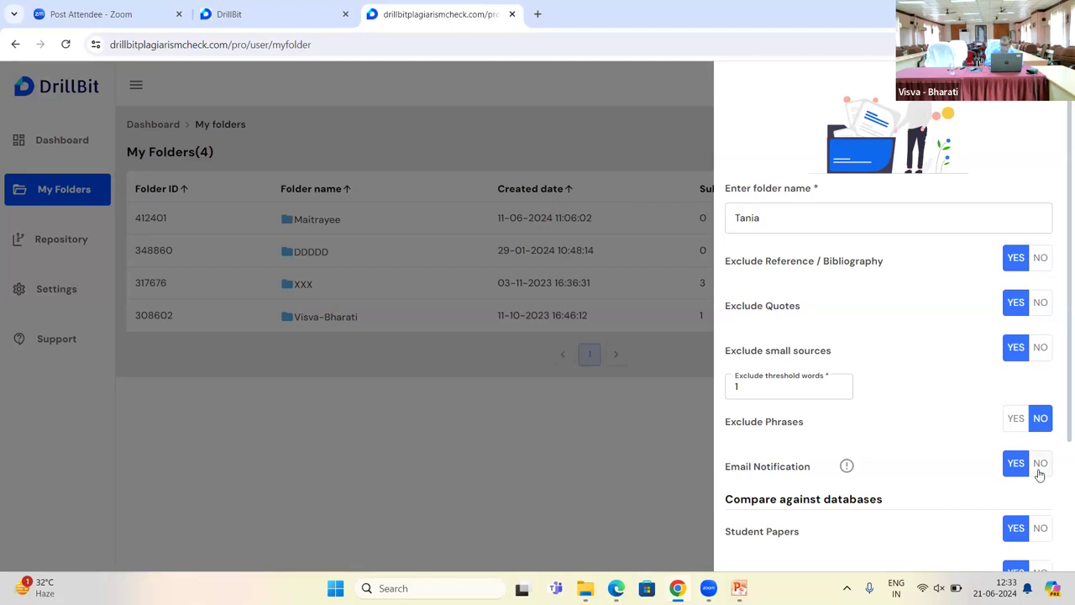
pyautogui.click(1038, 473)
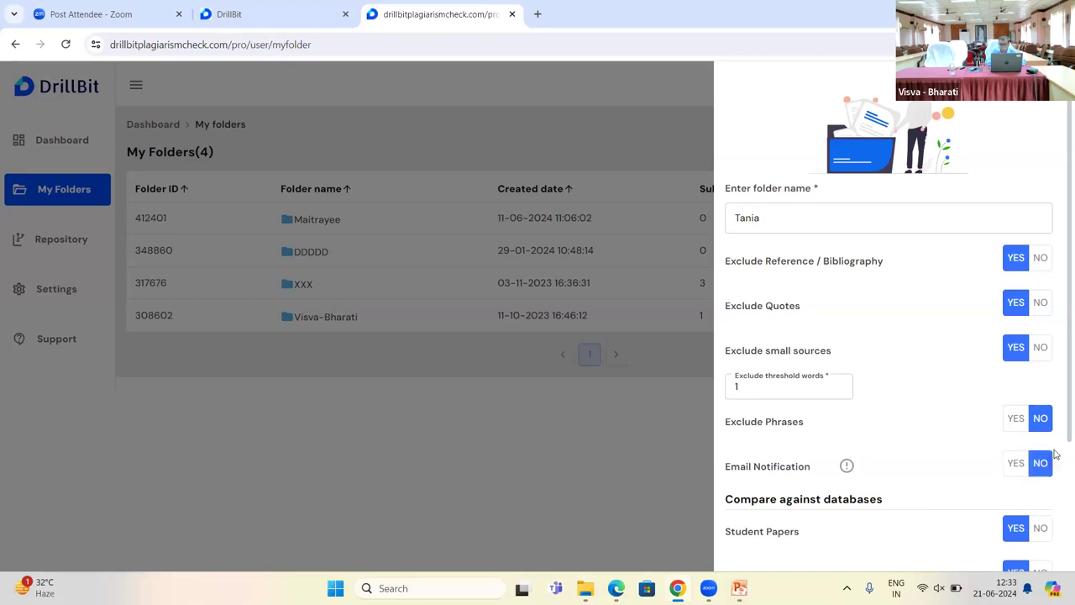
pyautogui.moveTo(1058, 440); pyautogui.dragTo(1059, 572)
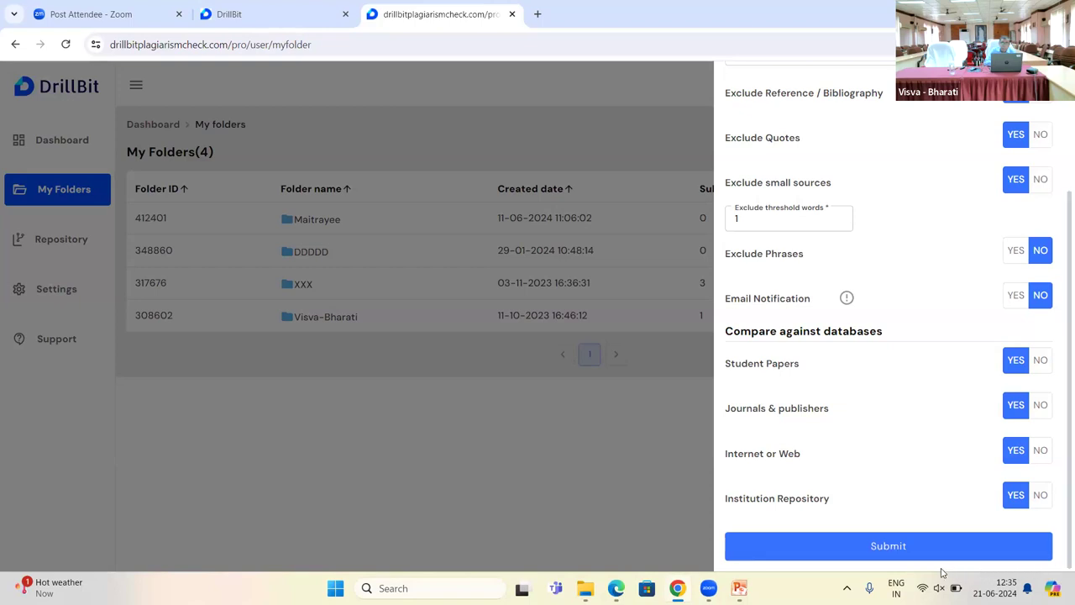
# Step: Submit the form, creating folder 415604 with 0 submissions
pyautogui.click(898, 547)
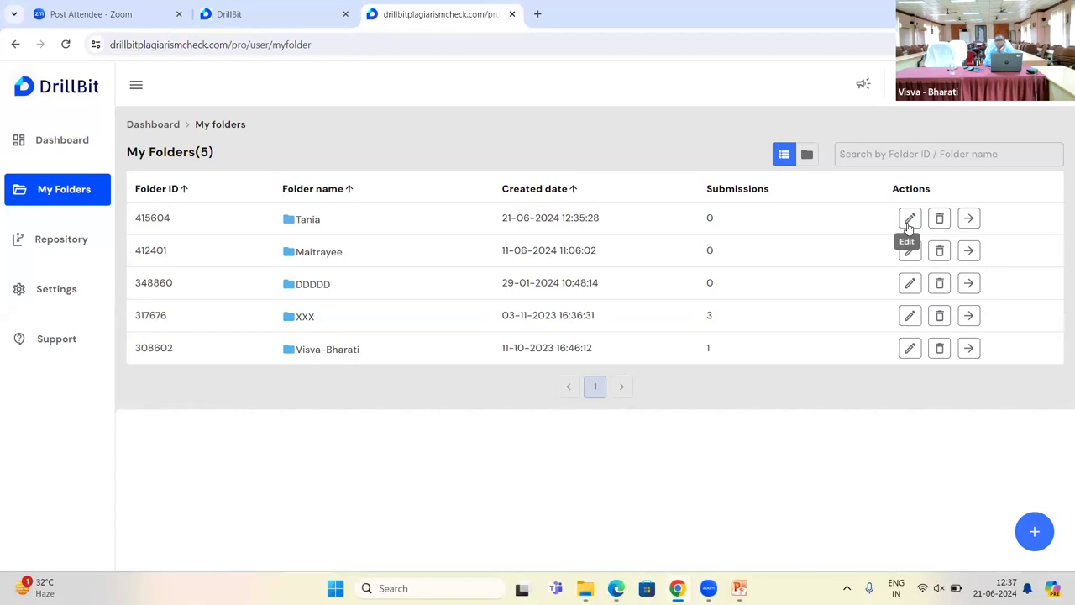
# Step: Append 'a' to folder 415604's name and save the edited folder
pyautogui.click(910, 218)
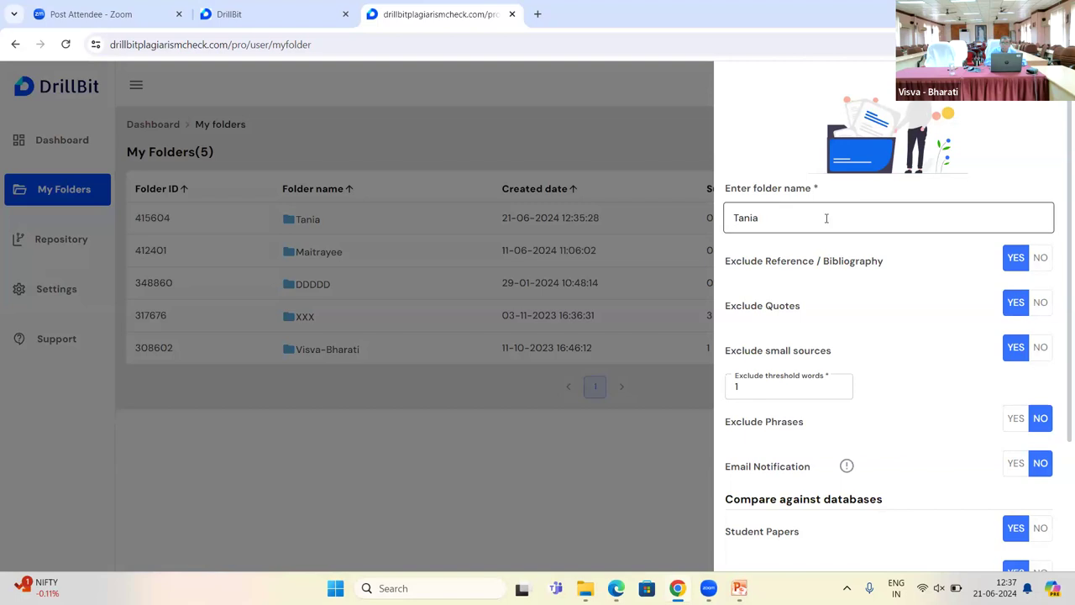
pyautogui.click(773, 218)
pyautogui.write('a')
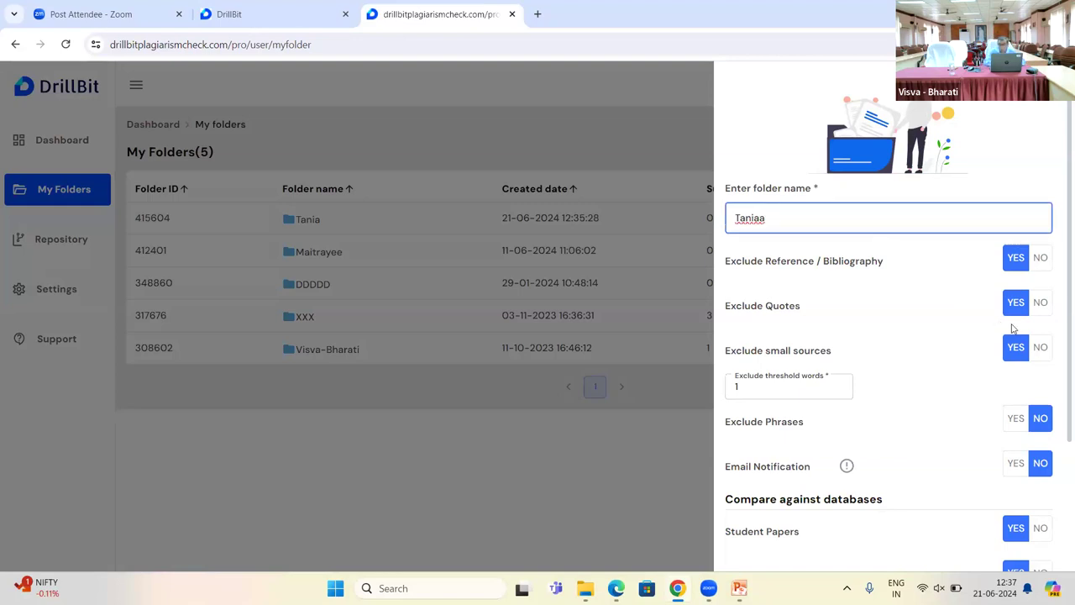
pyautogui.click(1058, 358)
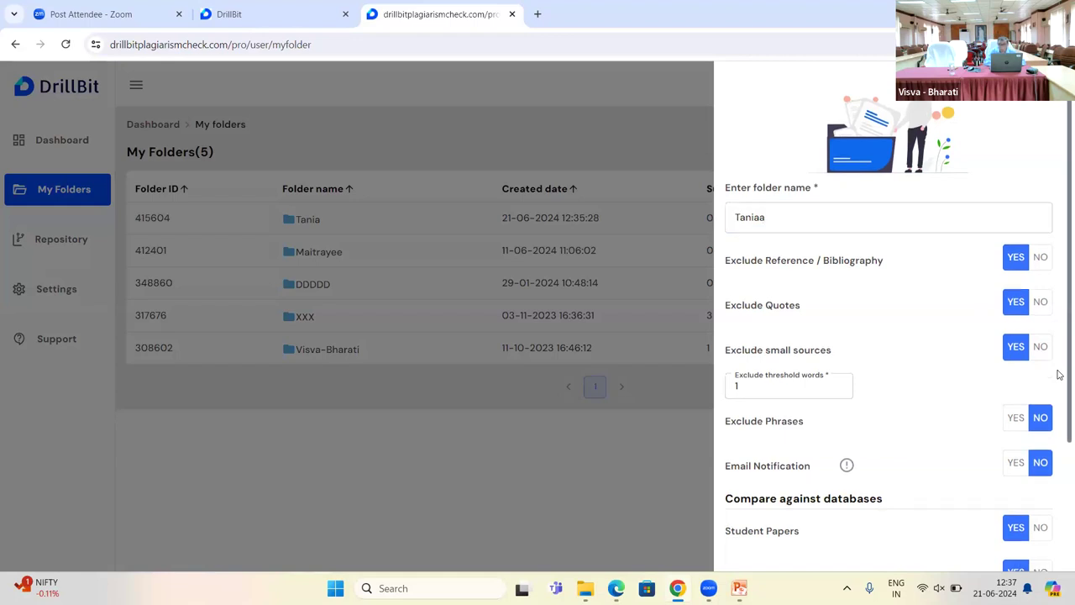
pyautogui.scroll(-2, 1059, 436)
pyautogui.scroll(-1, 1059, 497)
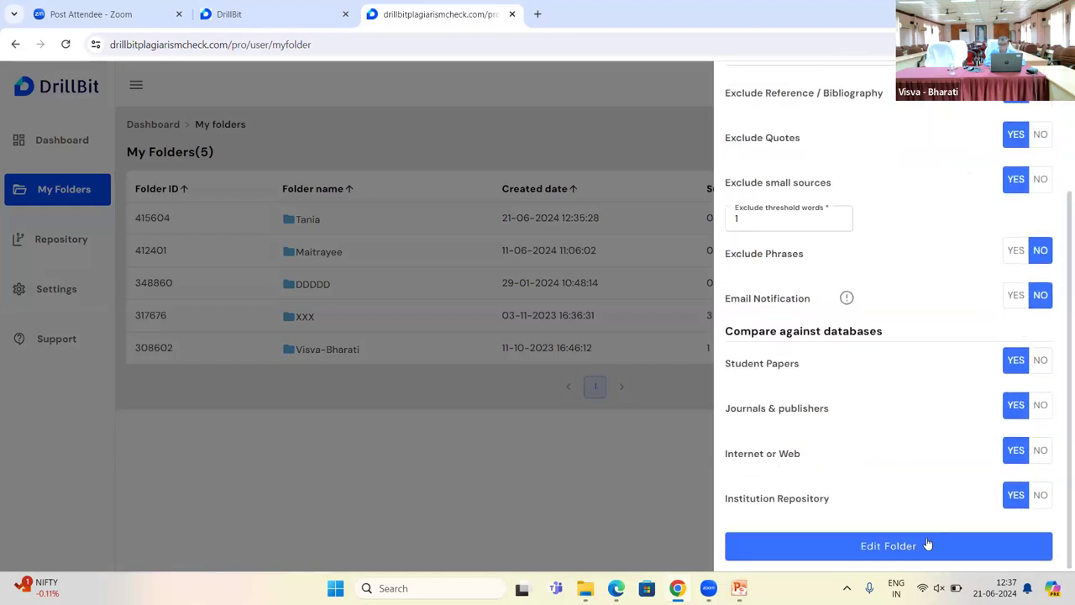
pyautogui.click(924, 546)
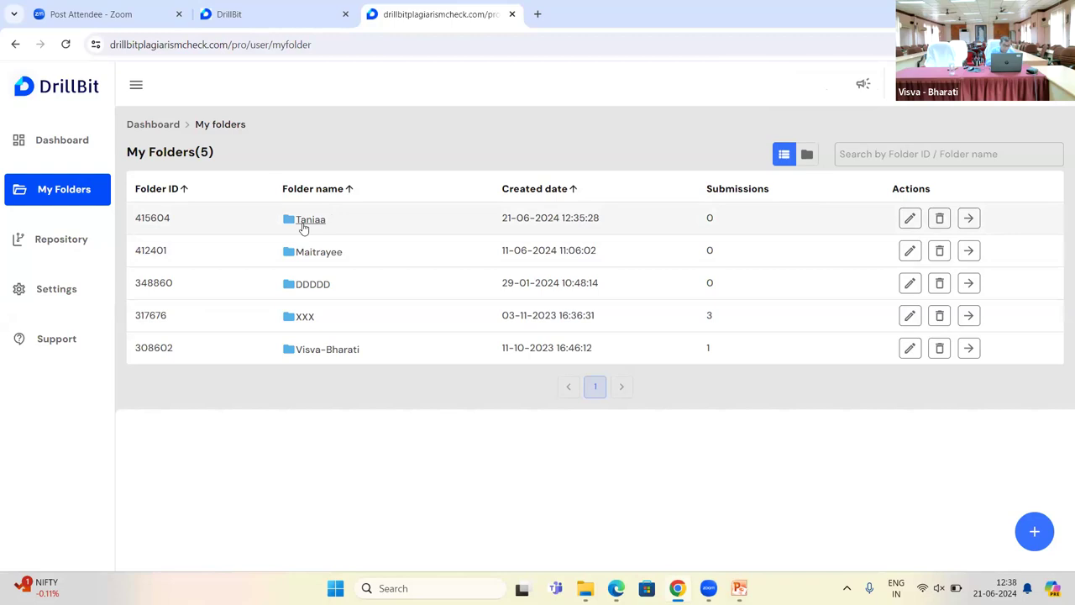
# Step: Open folder 415604's Submissions page, which shows 0 submissions
pyautogui.click(307, 220)
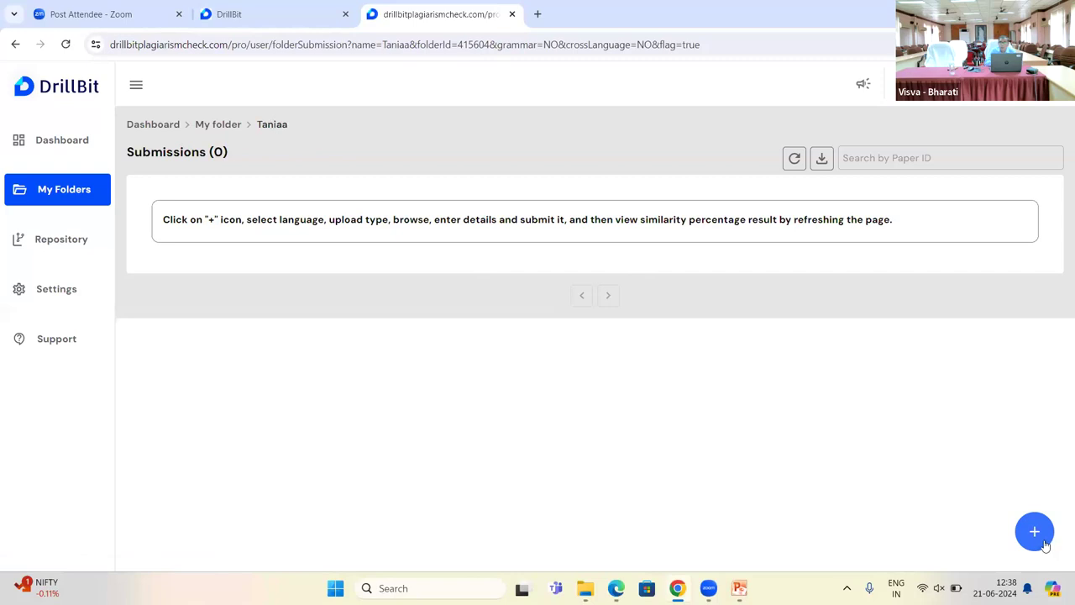
# Step: Start a new upload for an English-language paper
pyautogui.click(1041, 541)
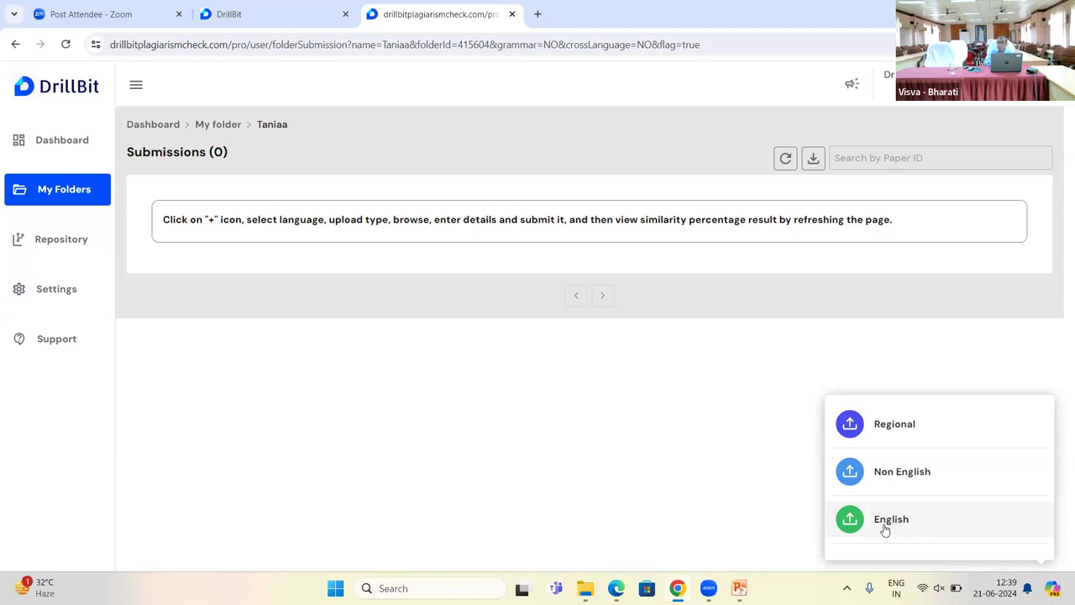
pyautogui.click(884, 527)
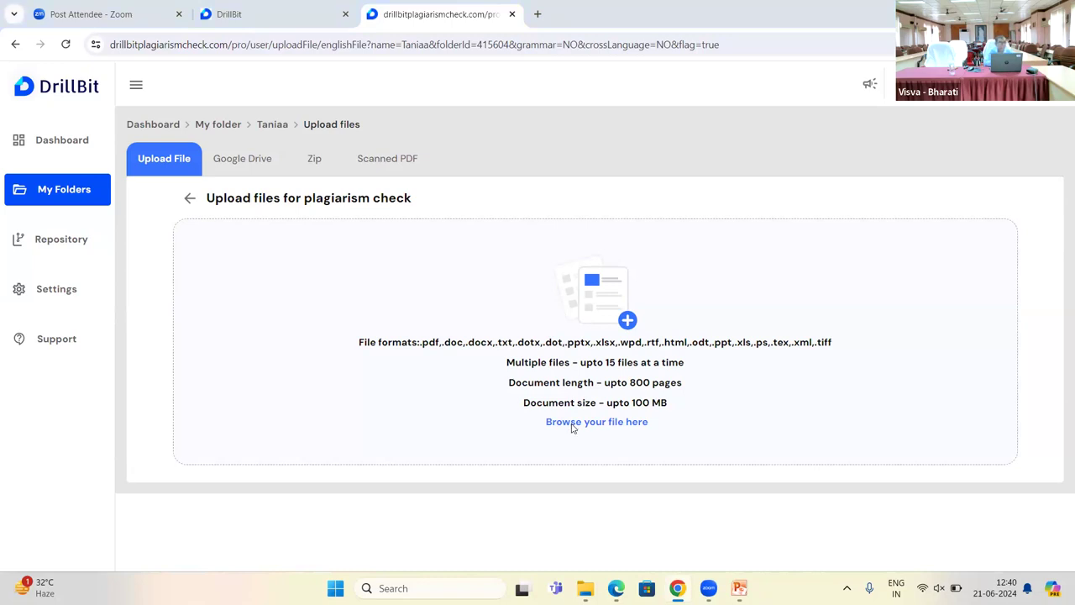
# Step: Pick the Prospectus pages 80–84 Word file from USB Drive > Prospectus 2022 CLVB 23052022
pyautogui.click(572, 428)
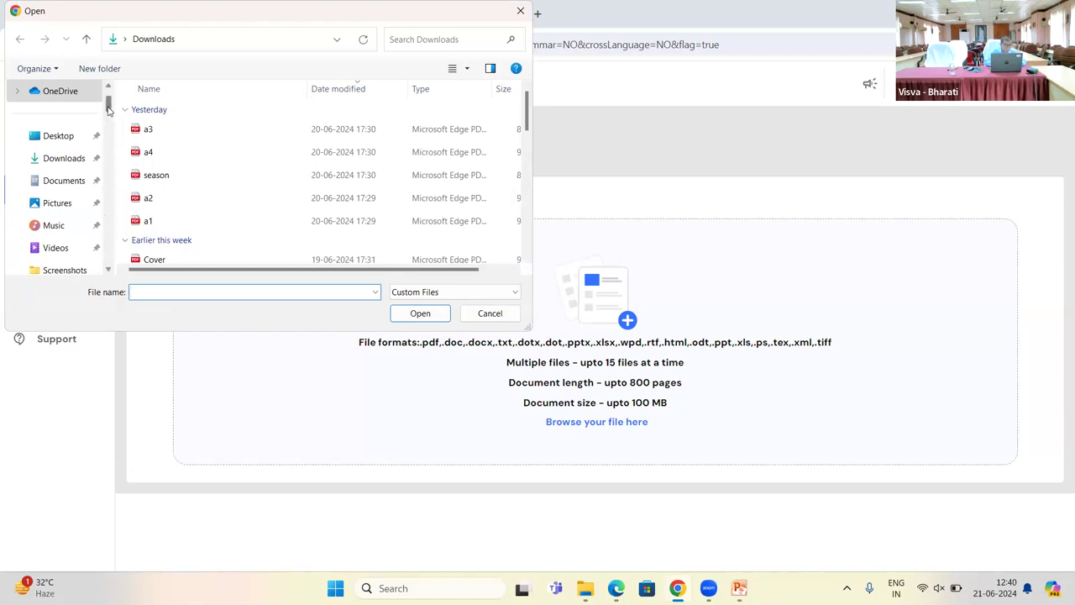
pyautogui.click(113, 140)
pyautogui.scroll(-2, 115, 143)
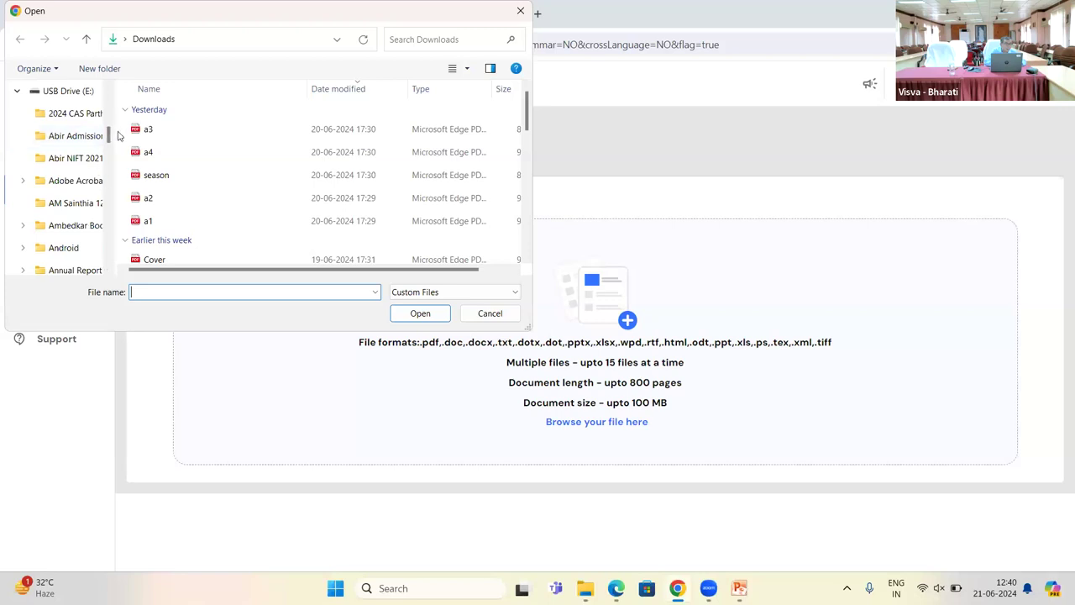
pyautogui.click(111, 172)
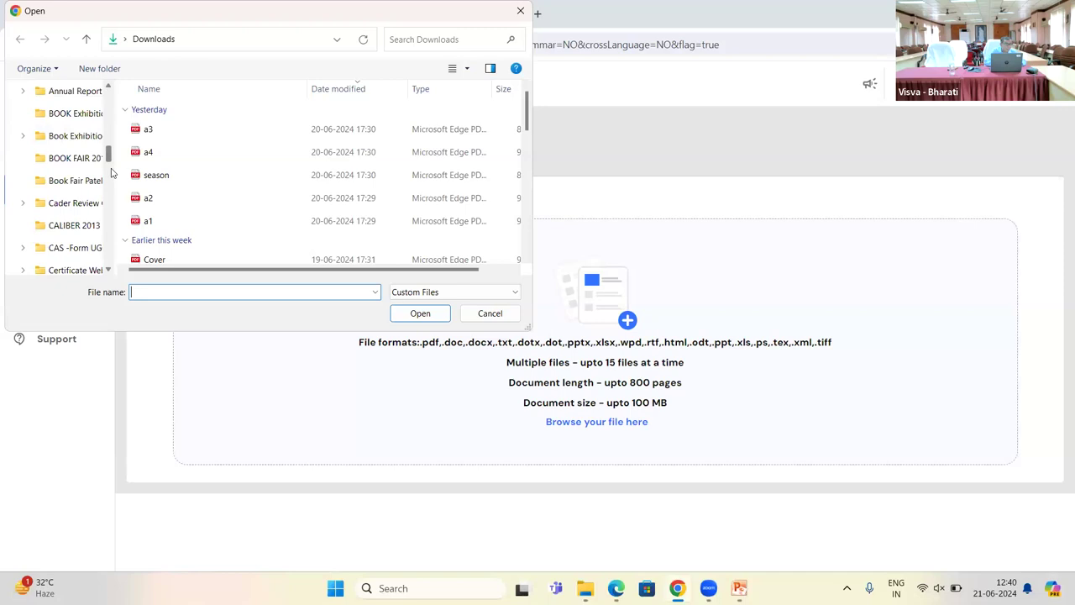
pyautogui.moveTo(112, 172); pyautogui.dragTo(118, 217)
pyautogui.scroll(-2, 64, 204)
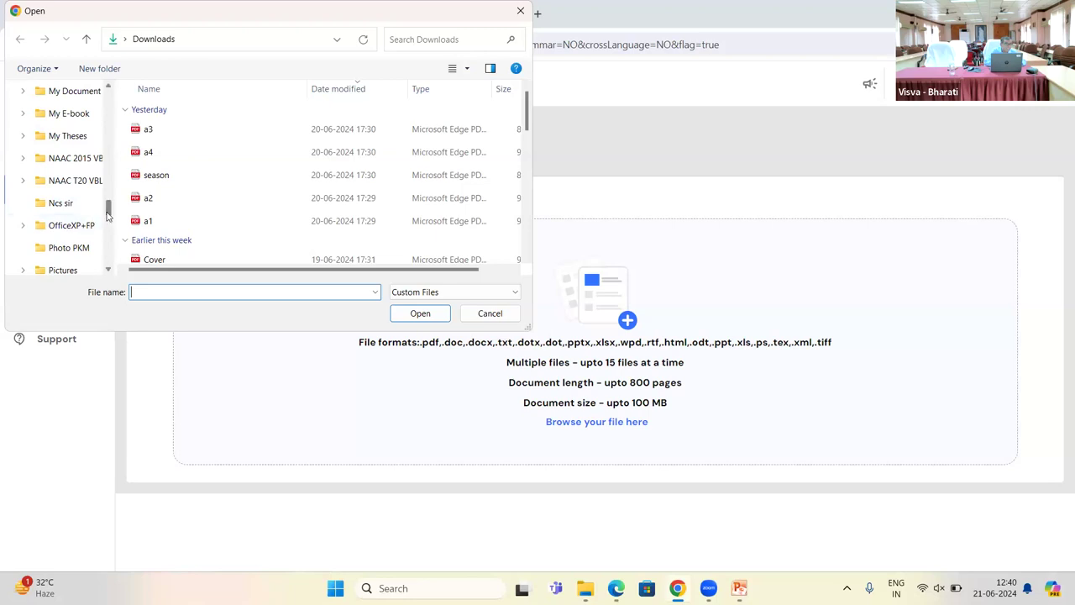
pyautogui.moveTo(108, 215); pyautogui.dragTo(107, 227)
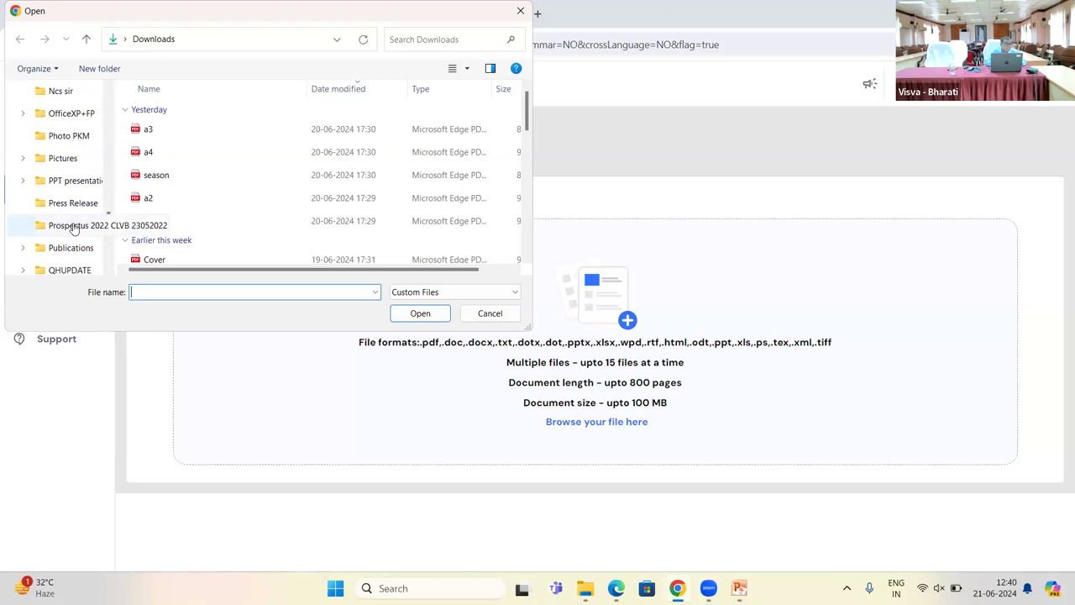
pyautogui.click(74, 227)
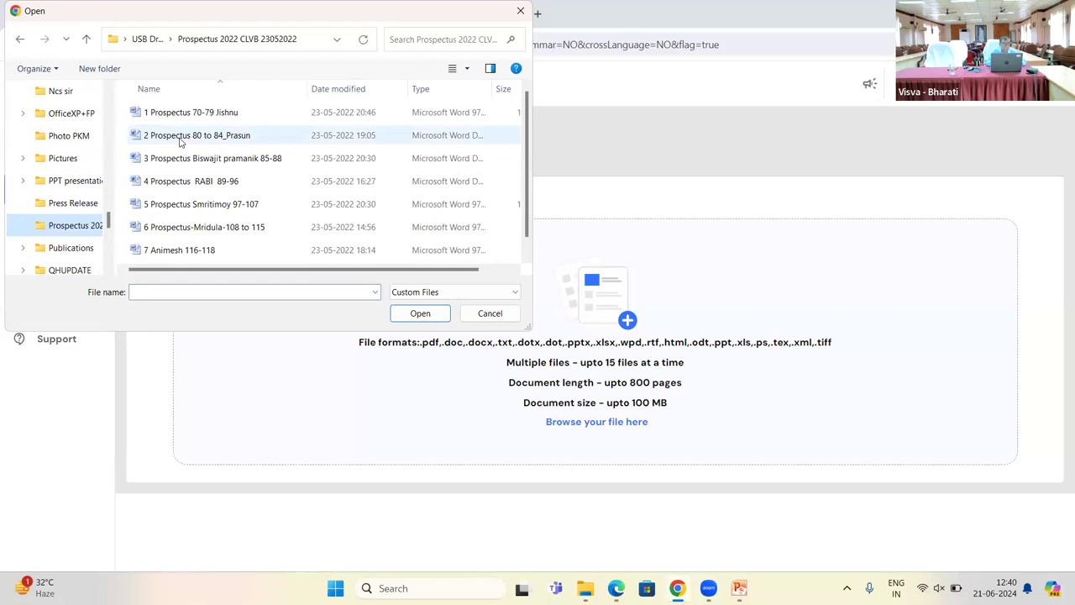
pyautogui.click(179, 141)
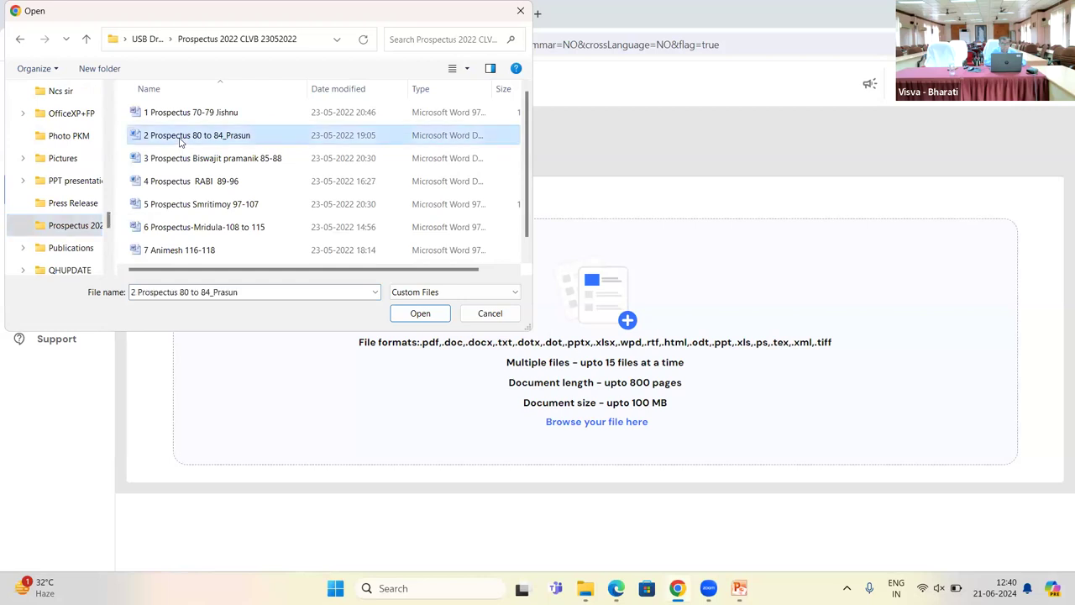
pyautogui.click(410, 318)
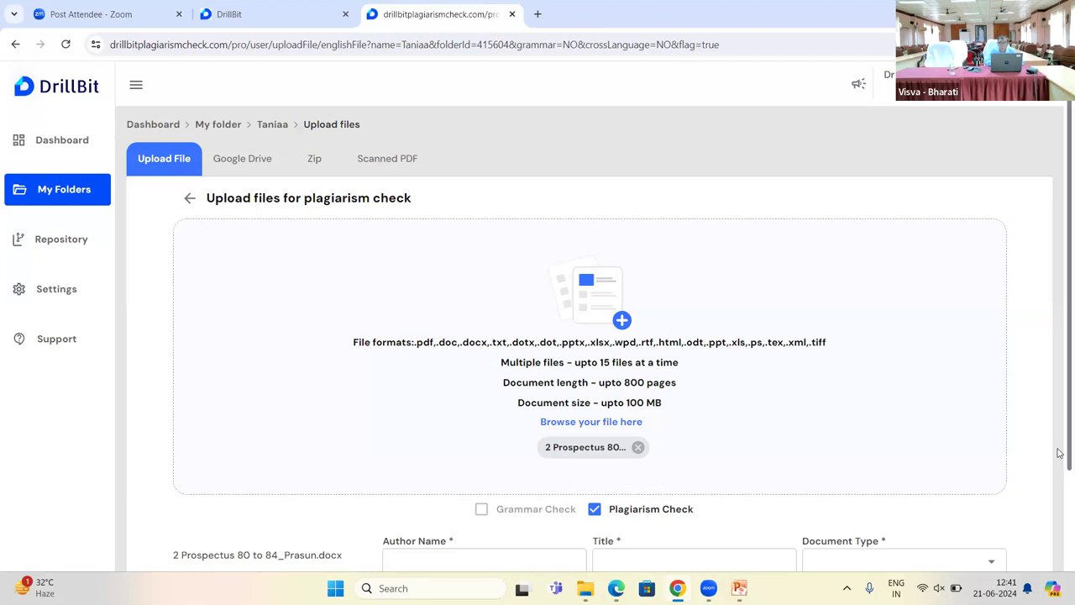
pyautogui.scroll(-1, 1059, 462)
pyautogui.scroll(-1, 1060, 485)
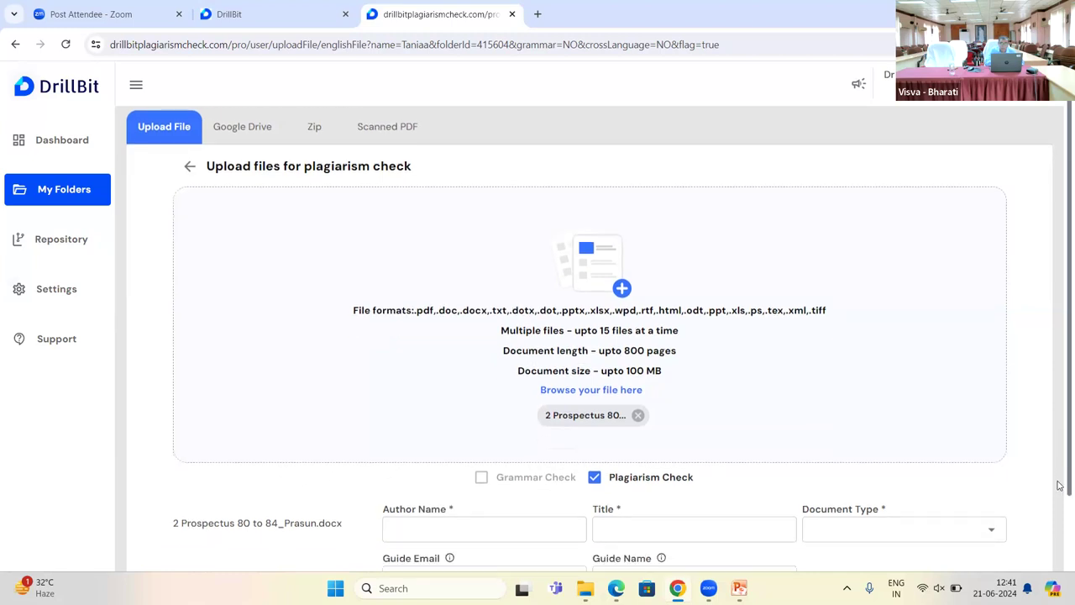
pyautogui.scroll(-1, 1060, 520)
pyautogui.scroll(-1, 1060, 540)
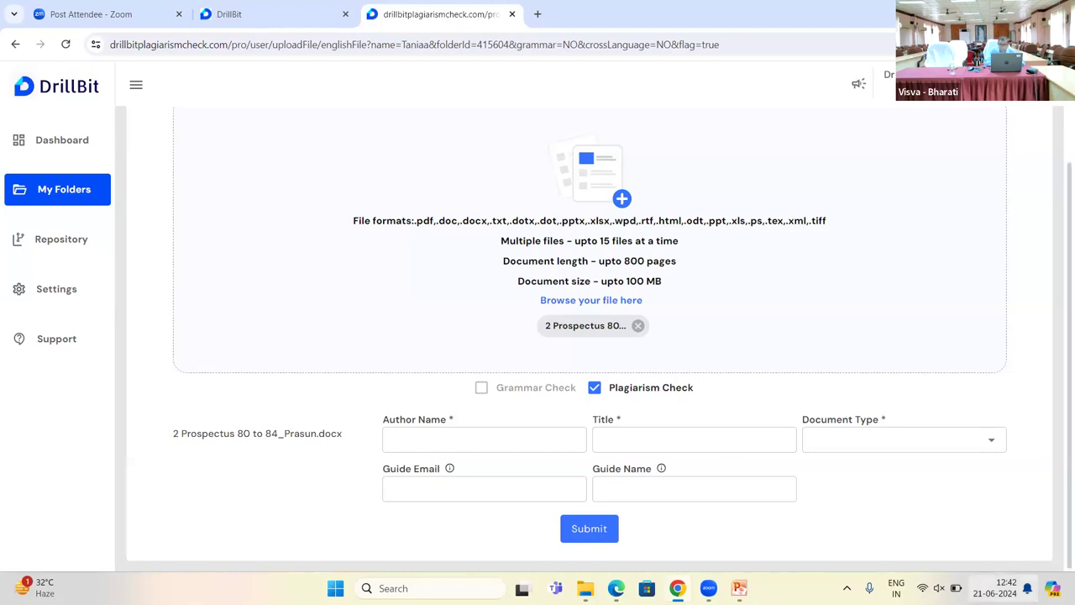
# Step: Show the Document Type options, Thesis and Research Paper, for the prospectus upload
pyautogui.click(991, 442)
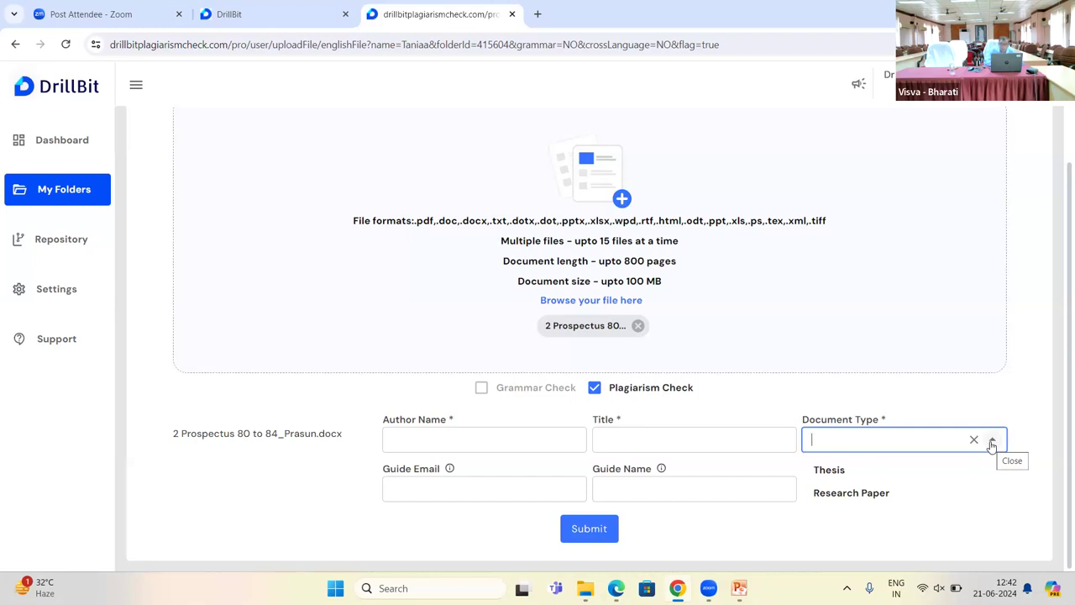
# Step: Close the Document Type list without choosing a type, leaving the upload details blank
pyautogui.click(504, 495)
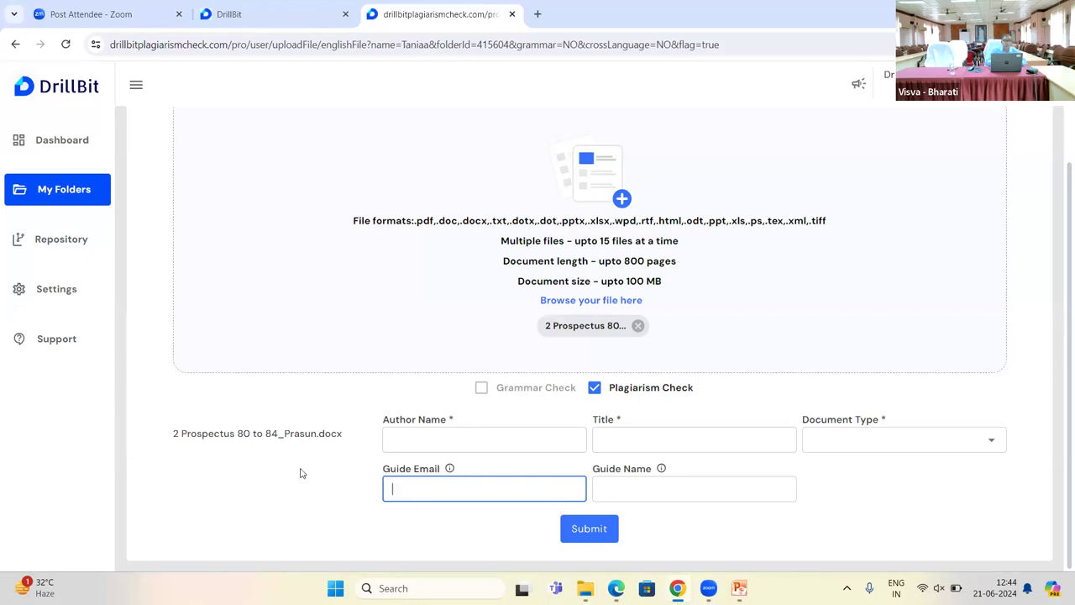
pyautogui.click(71, 211)
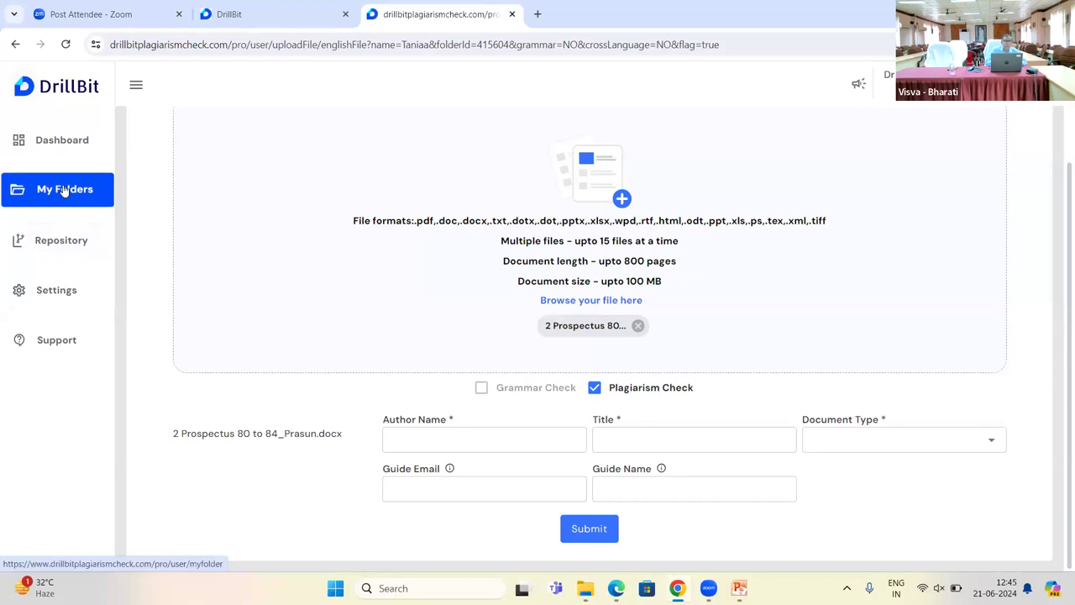
# Step: Open folder XXX's submissions list, showing papers scored 11%, 10% and 0%
pyautogui.click(64, 190)
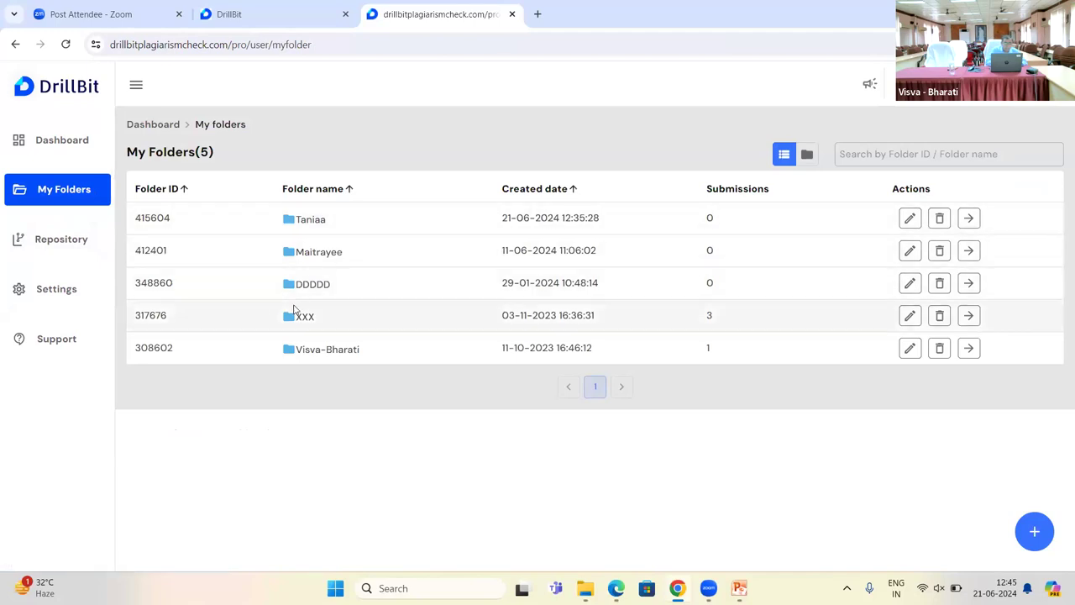
pyautogui.click(298, 321)
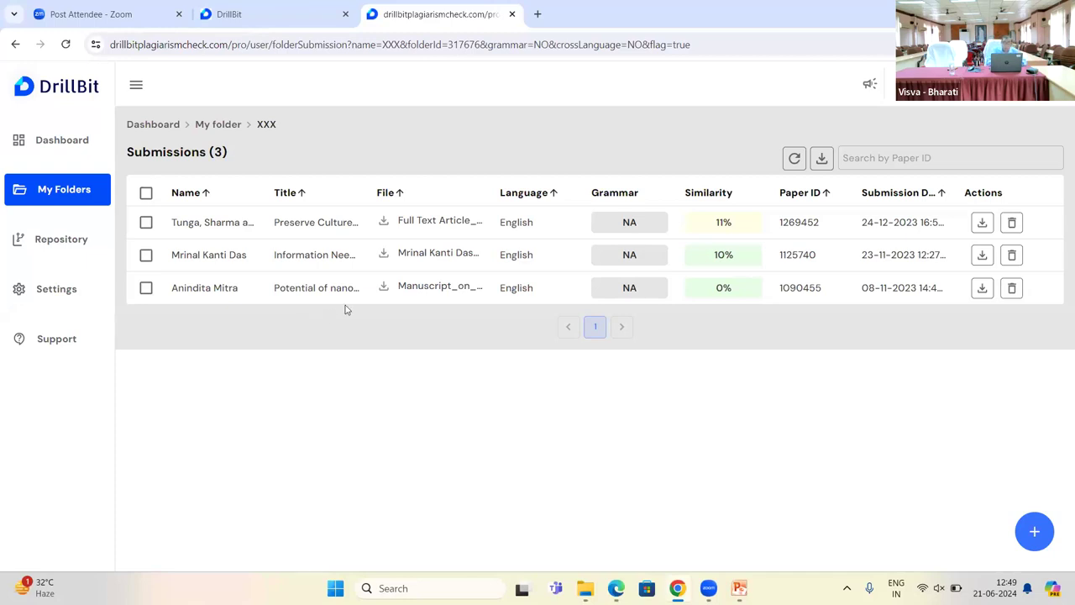
# Step: Open paper 1269452's similarity report, showing 11% similarity, 3% AI and matched sources
pyautogui.click(720, 224)
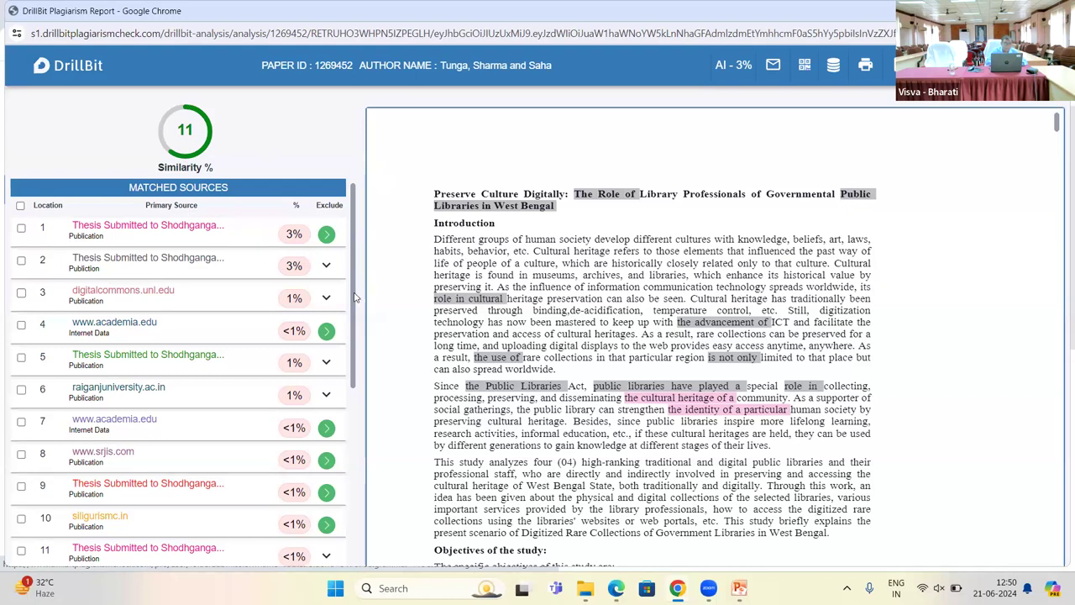
pyautogui.moveTo(354, 297); pyautogui.dragTo(378, 510)
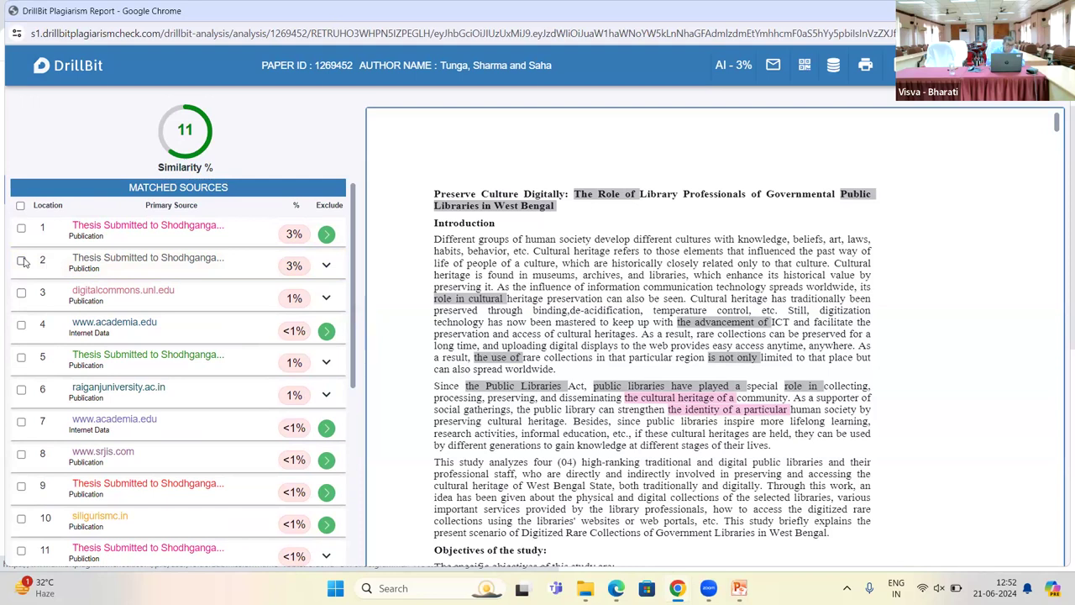
# Step: Mark matched sources 1 and 2, both 3% Shodhganga theses, and exclude them, reaching 6%
pyautogui.click(22, 261)
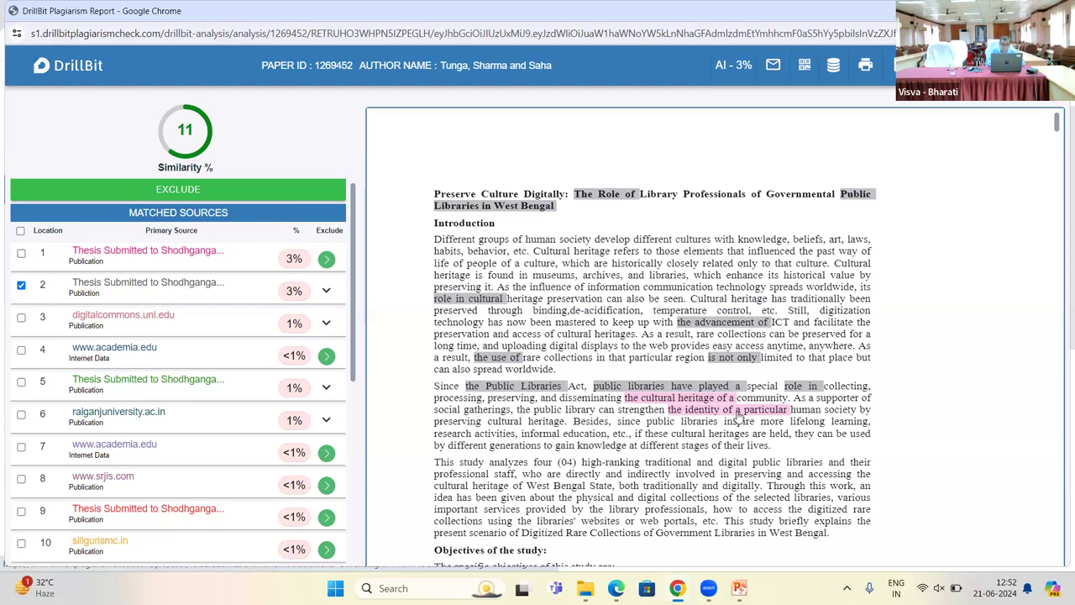
pyautogui.click(738, 412)
pyautogui.click(703, 414)
pyautogui.click(21, 255)
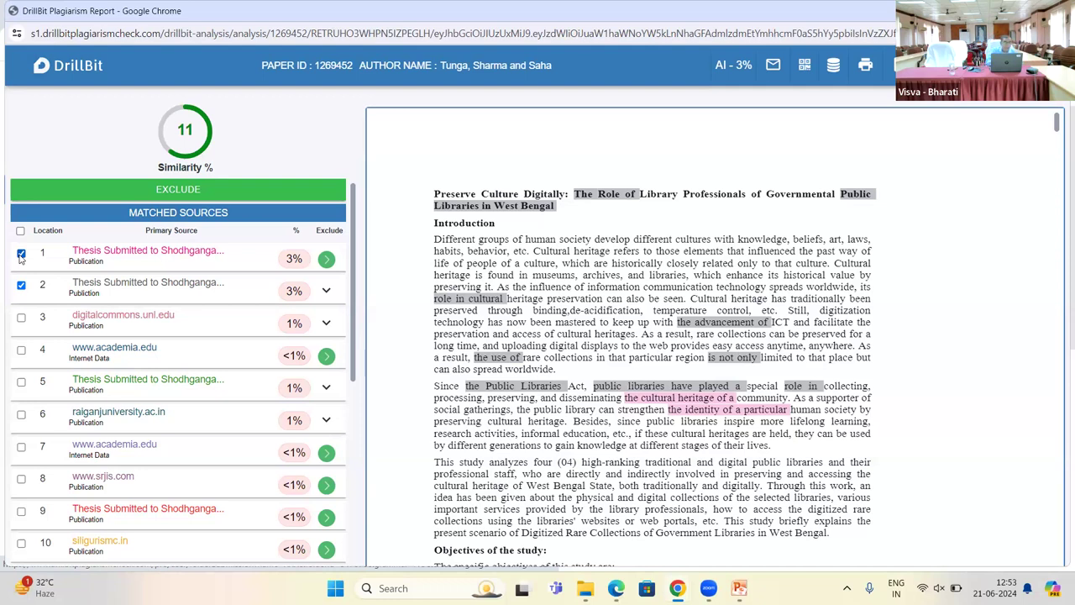
pyautogui.click(145, 186)
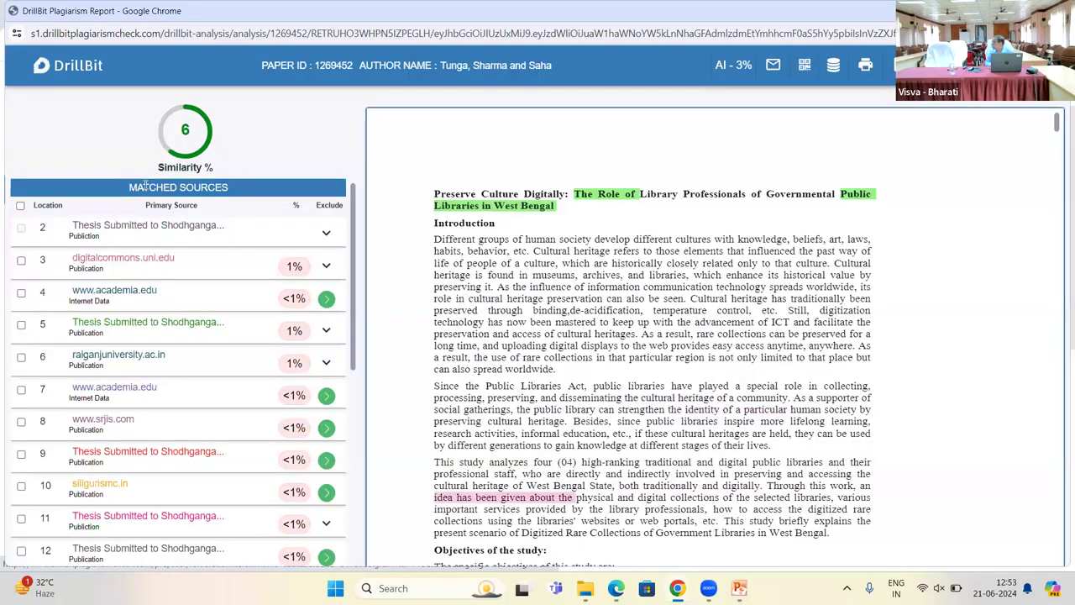
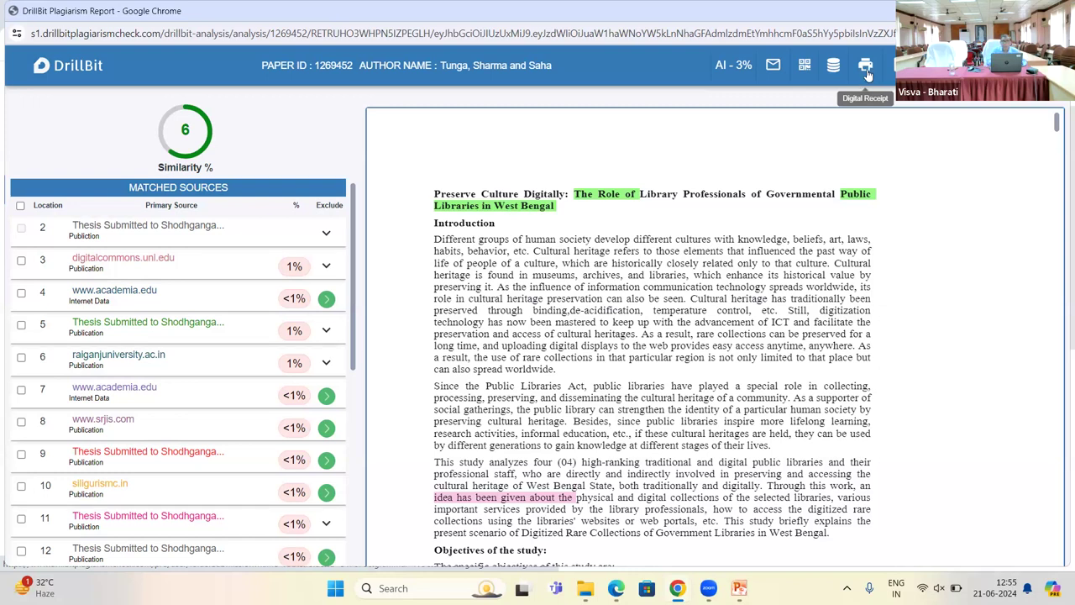
# Step: Open the digital receipt plagiarism certificate from the printer icon in the DrillBit toolbar
pyautogui.click(866, 67)
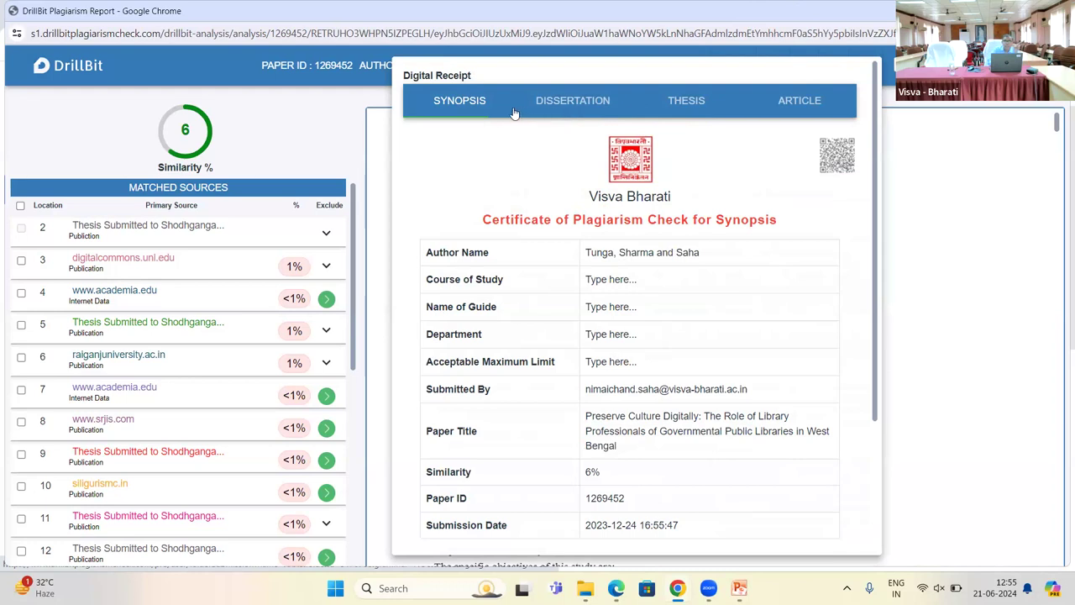
# Step: Compare the Thesis and Article certificate versions, ending on the Thesis version
pyautogui.click(685, 113)
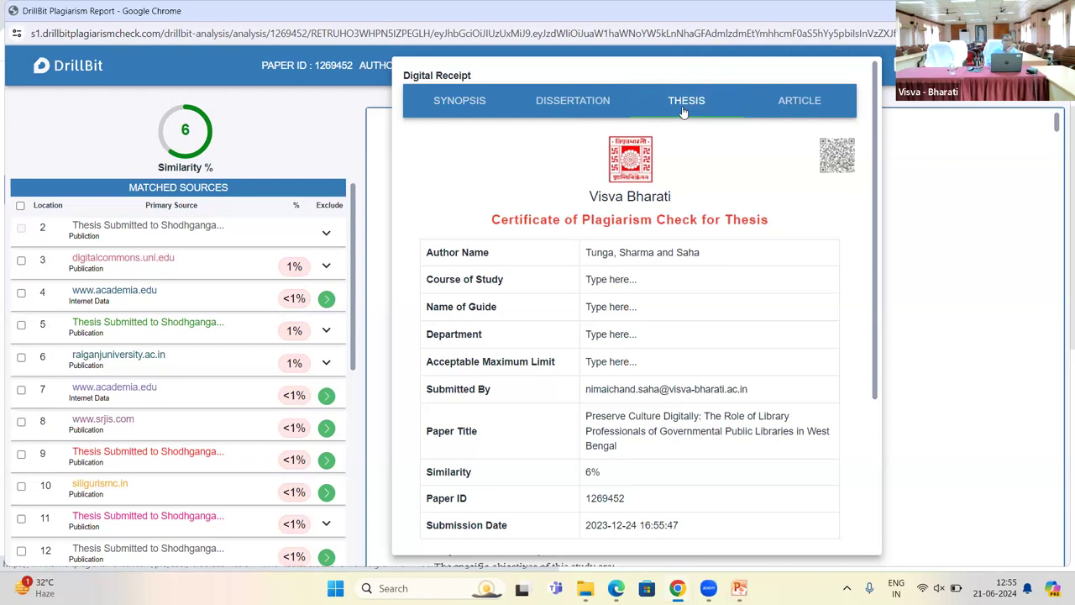
pyautogui.click(807, 102)
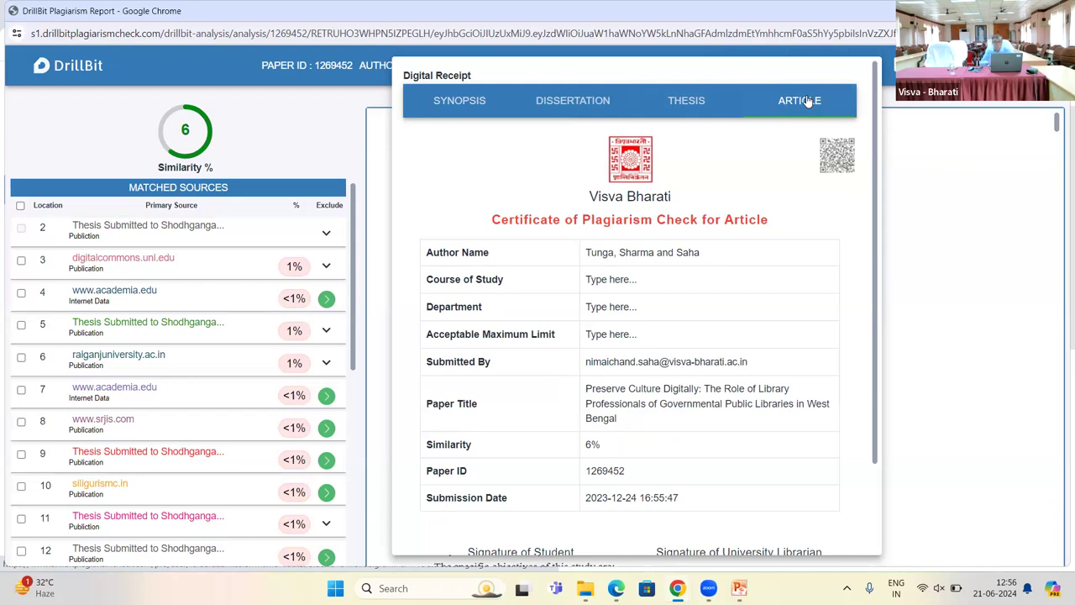
pyautogui.click(672, 104)
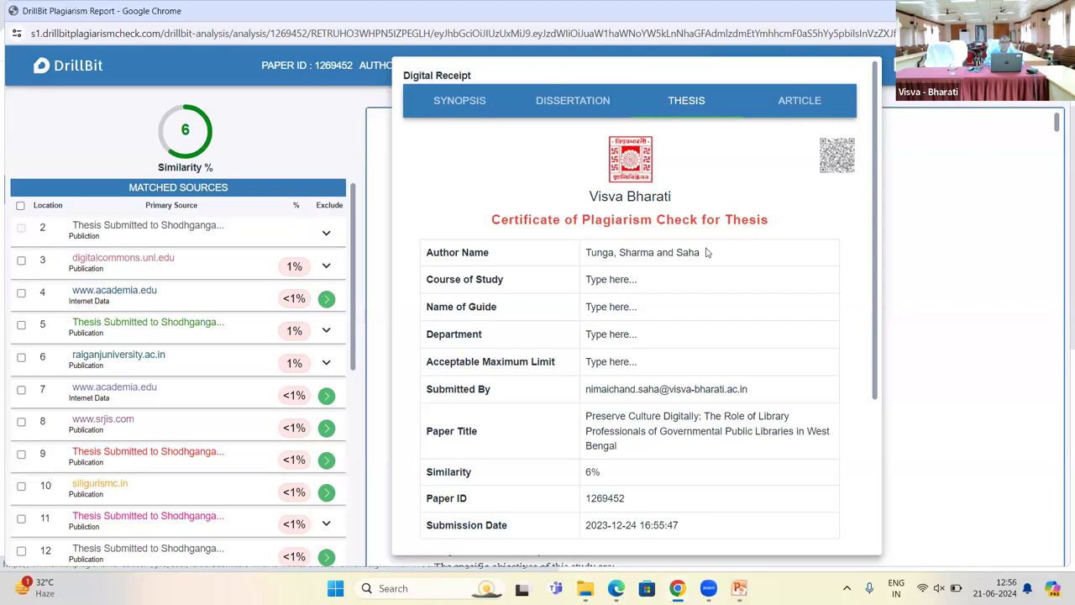
# Step: Replace the placeholders with Course of Study 'PhD' and the guide's full name
pyautogui.click(657, 279)
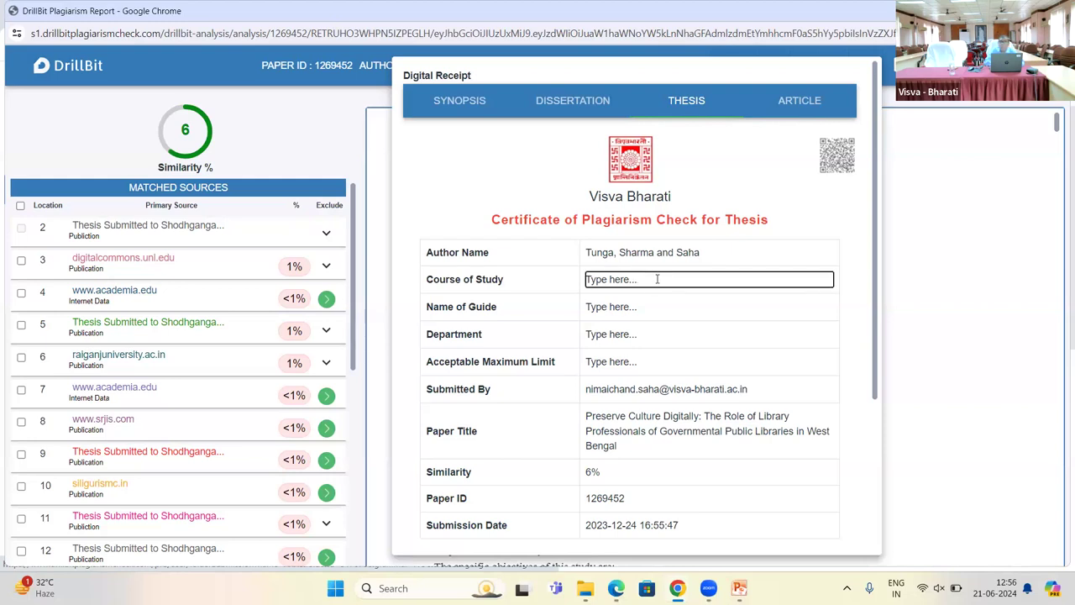
pyautogui.press('BackSpace')
pyautogui.press('BackSpace')
pyautogui.press('BackSpace')
pyautogui.press('BackSpace')
pyautogui.press('BackSpace')
pyautogui.press('BackSpace')
pyautogui.press('BackSpace')
pyautogui.press('BackSpace')
pyautogui.press('BackSpace')
pyautogui.press('BackSpace')
pyautogui.press('BackSpace')
pyautogui.press('BackSpace')
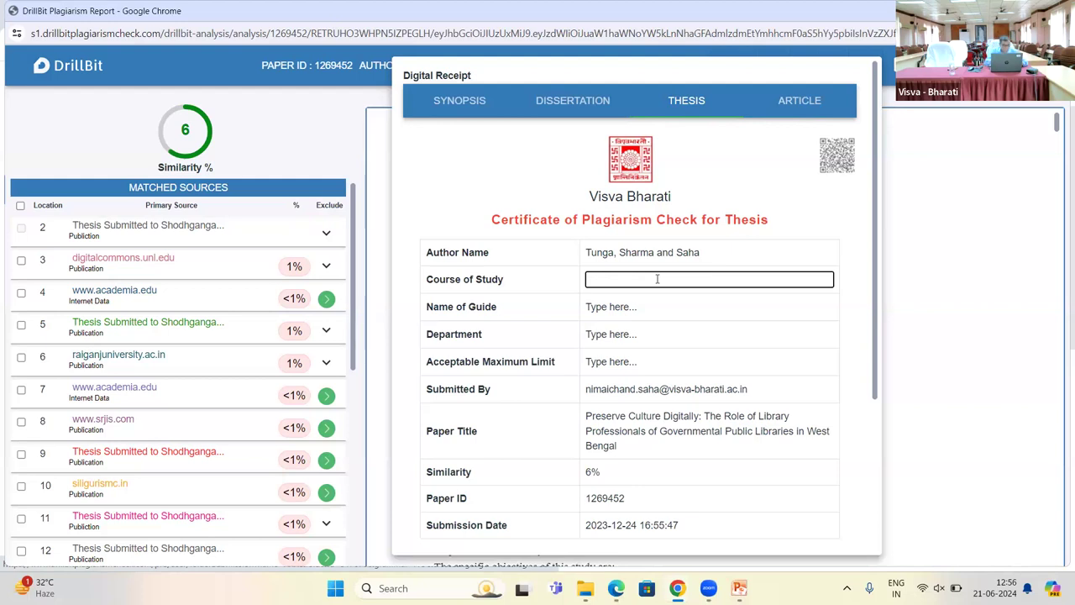
pyautogui.write('PhD')
pyautogui.click(683, 313)
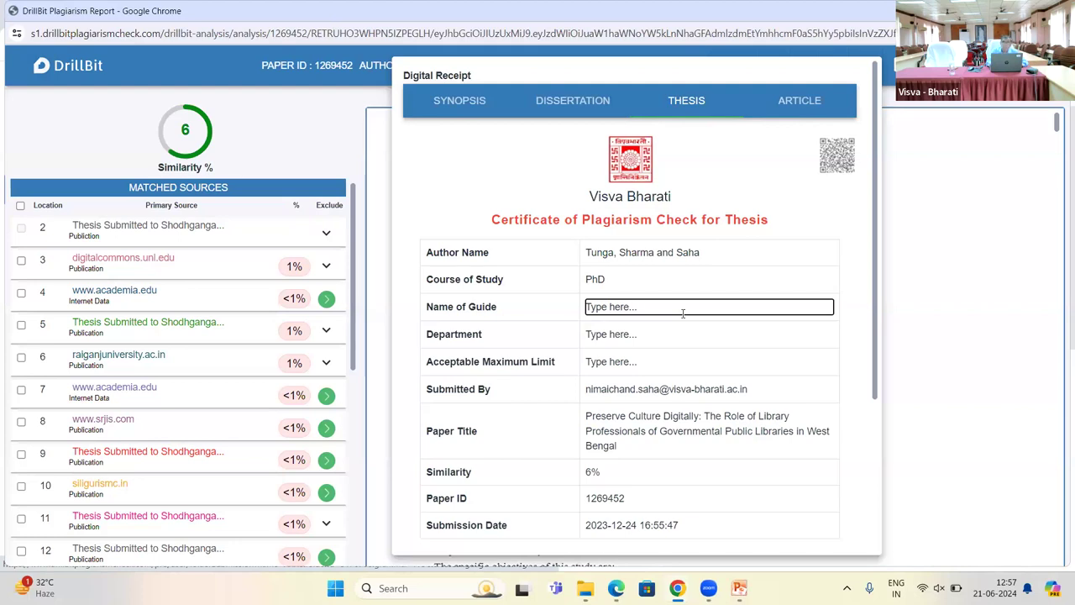
pyautogui.press('BackSpace')
pyautogui.press('BackSpace')
pyautogui.press('BackSpace')
pyautogui.press('BackSpace')
pyautogui.press('BackSpace')
pyautogui.press('BackSpace')
pyautogui.press('BackSpace')
pyautogui.press('BackSpace')
pyautogui.press('BackSpace')
pyautogui.press('BackSpace')
pyautogui.press('BackSpace')
pyautogui.write('Dr ')
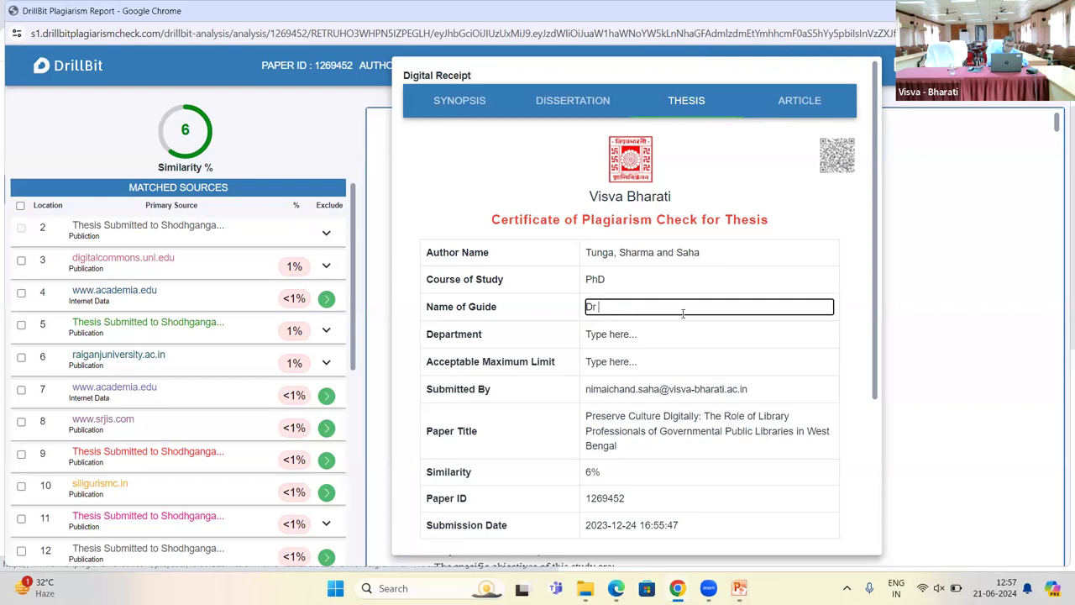
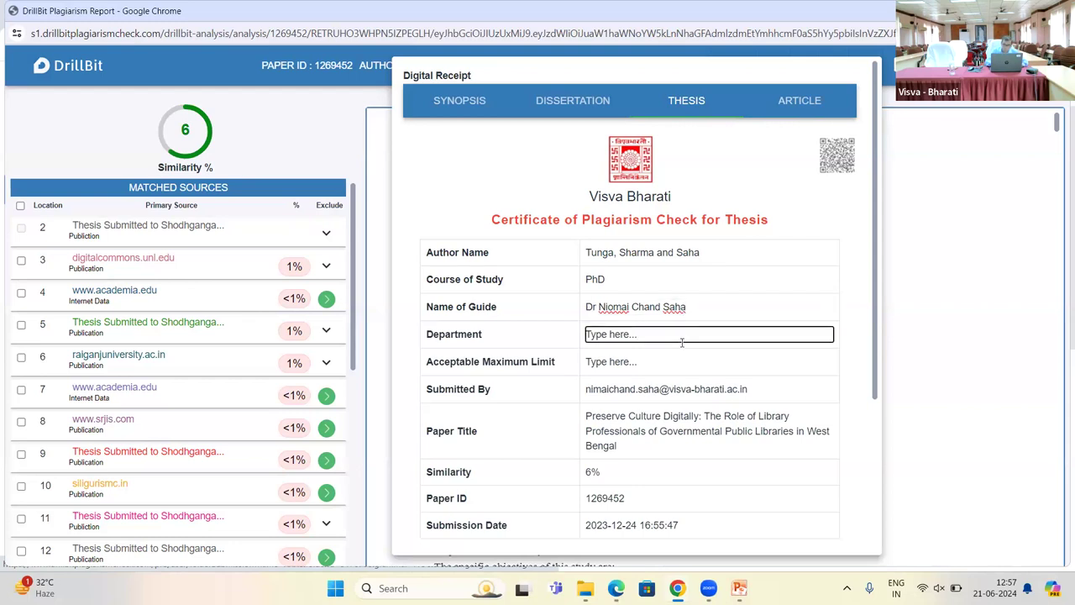
# Step: Set Department to 'Library and Information Science' and Acceptable Maximum Limit to 10%
pyautogui.press('BackSpace')
pyautogui.press('BackSpace')
pyautogui.press('BackSpace')
pyautogui.press('BackSpace')
pyautogui.press('BackSpace')
pyautogui.press('BackSpace')
pyautogui.press('BackSpace')
pyautogui.press('BackSpace')
pyautogui.press('BackSpace')
pyautogui.press('BackSpace')
pyautogui.press('BackSpace')
pyautogui.press('BackSpace')
pyautogui.write('Library and Information ')
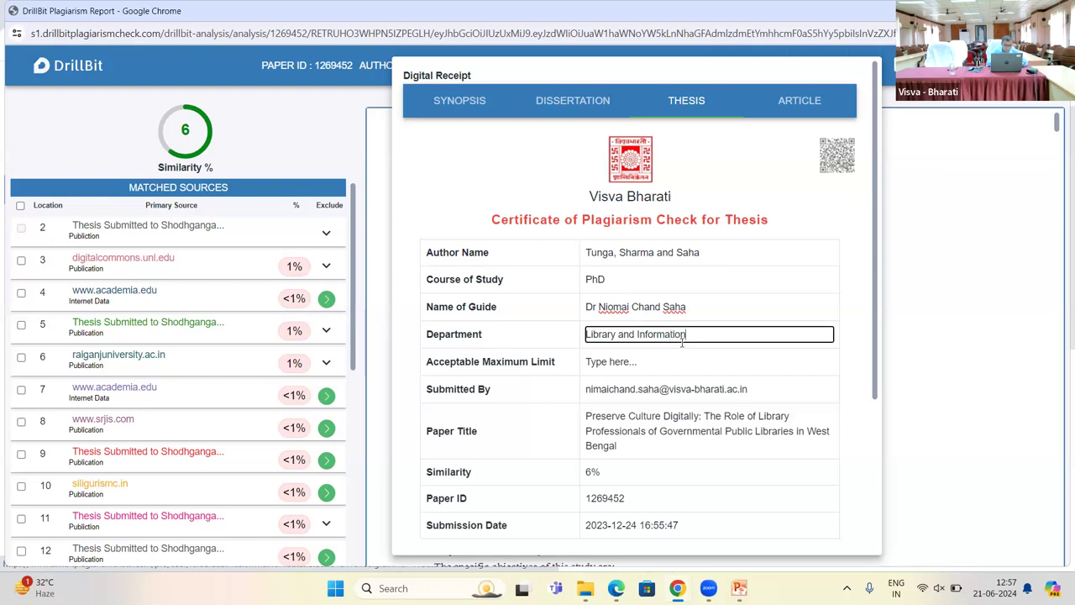
pyautogui.write('Science')
pyautogui.click(650, 363)
pyautogui.press('BackSpace')
pyautogui.press('BackSpace')
pyautogui.press('BackSpace')
pyautogui.press('BackSpace')
pyautogui.press('BackSpace')
pyautogui.press('BackSpace')
pyautogui.press('BackSpace')
pyautogui.press('BackSpace')
pyautogui.press('BackSpace')
pyautogui.press('BackSpace')
pyautogui.press('BackSpace')
pyautogui.press('BackSpace')
pyautogui.write('10')
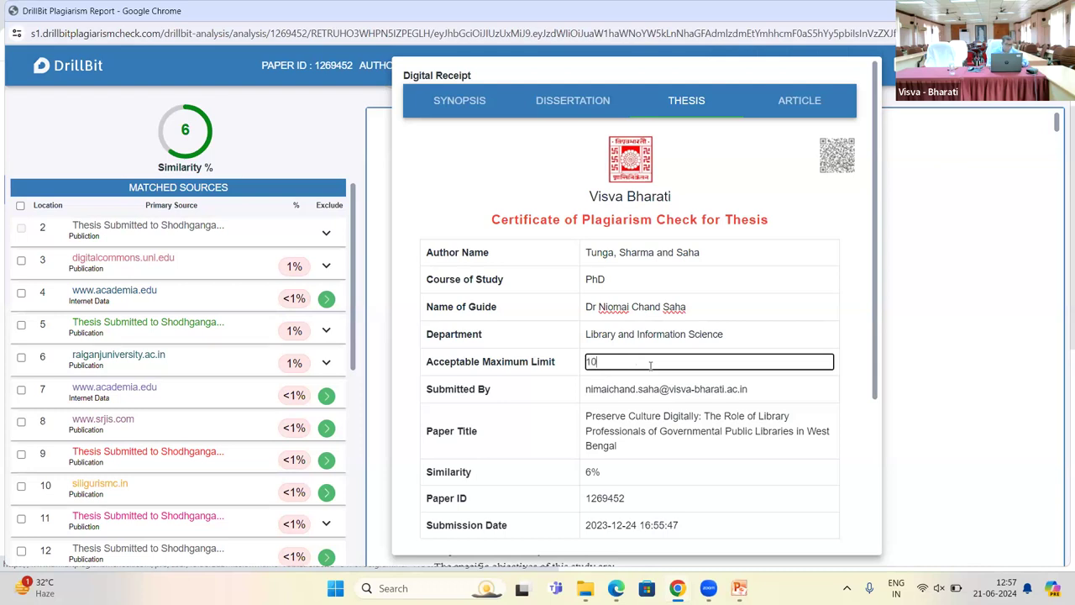
pyautogui.write('%')
# Step: Close and reopen the digital receipt, resetting it to a blank Synopsis certificate
pyautogui.click(896, 389)
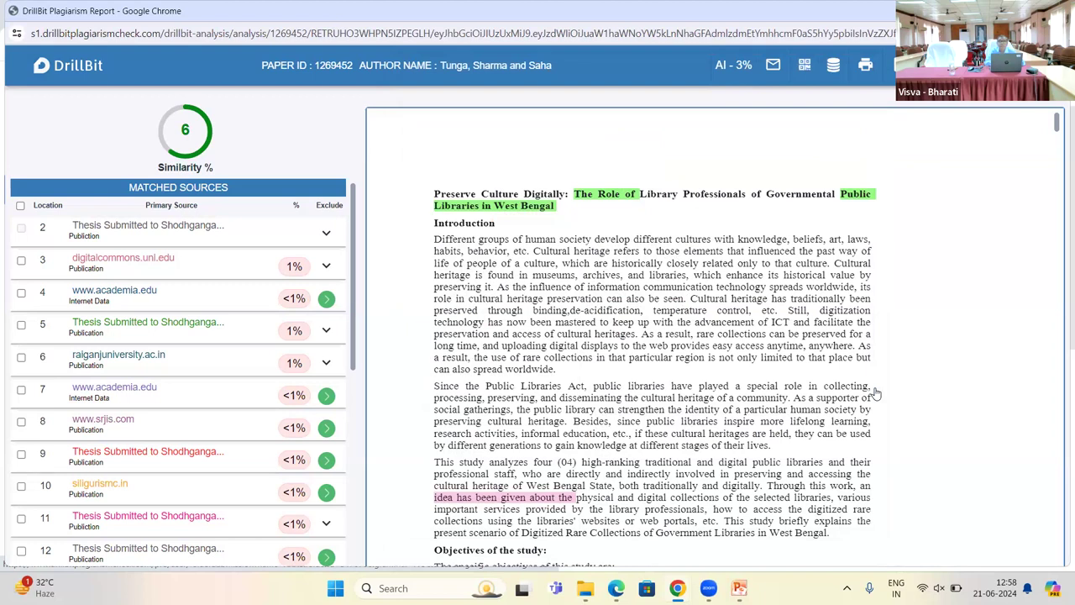
pyautogui.click(865, 67)
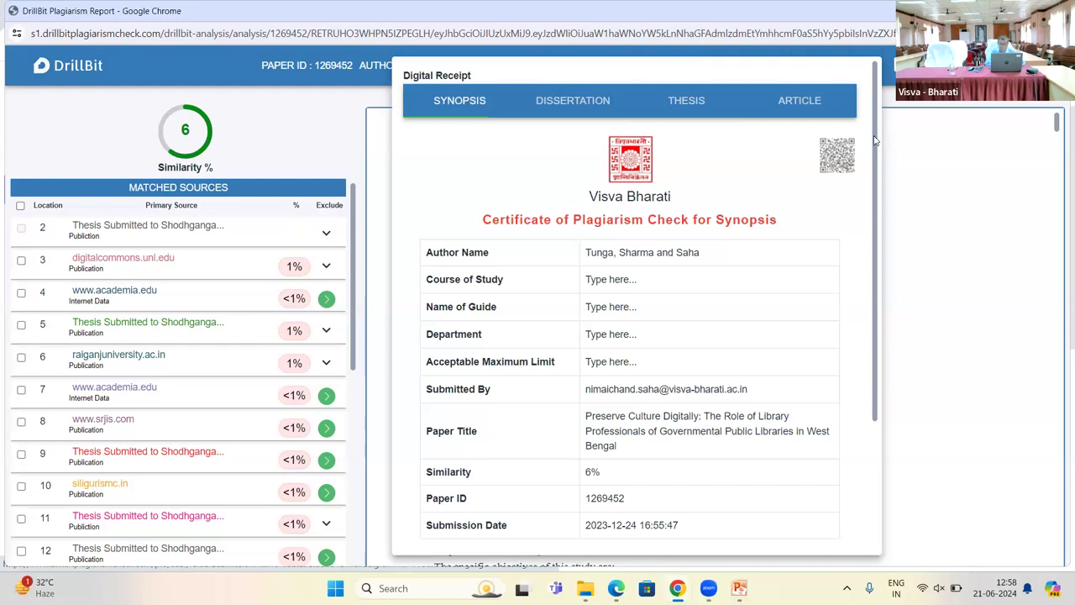
# Step: Change the 'Signature of Student' label to 'Signature of Scholar', restoring the space after 'of'
pyautogui.moveTo(873, 141); pyautogui.dragTo(890, 271)
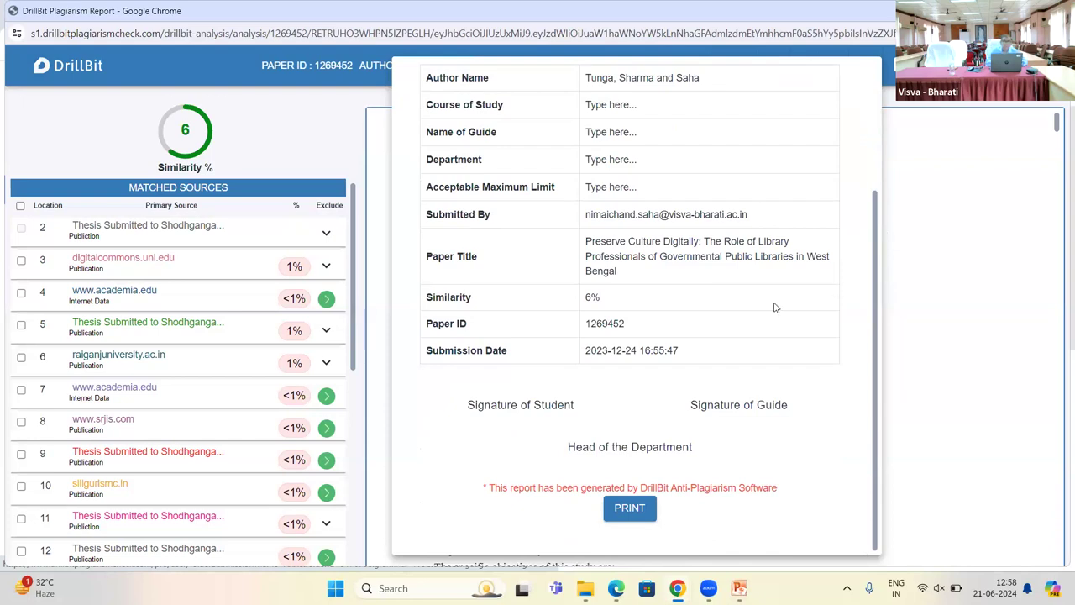
pyautogui.click(689, 449)
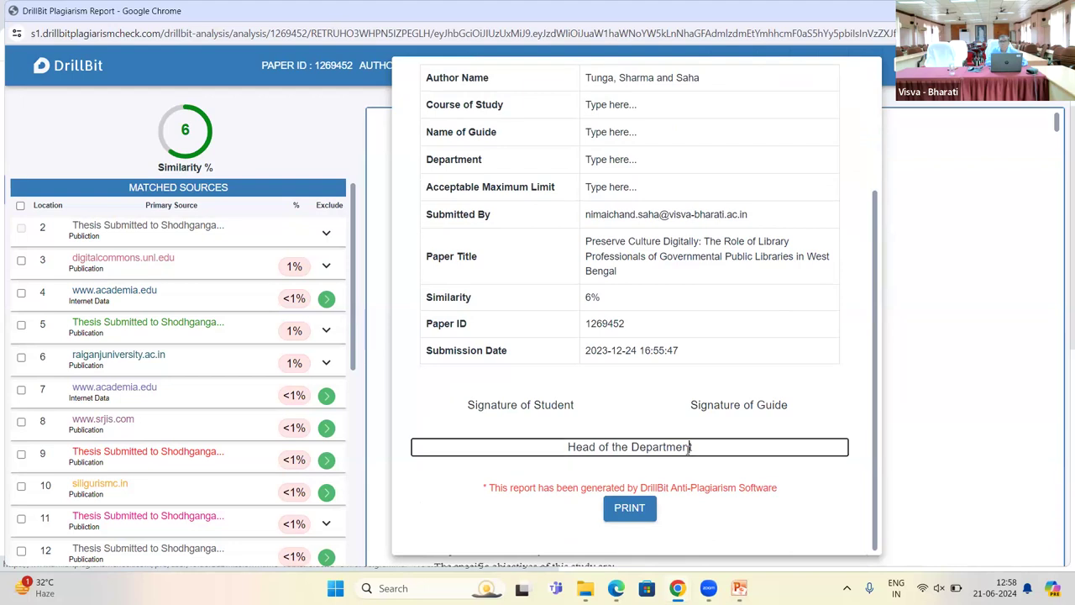
pyautogui.press('BackSpace')
pyautogui.press('BackSpace')
pyautogui.press('BackSpace')
pyautogui.press('BackSpace')
pyautogui.press('BackSpace')
pyautogui.press('BackSpace')
pyautogui.press('BackSpace')
pyautogui.press('BackSpace')
pyautogui.press('BackSpace')
pyautogui.press('BackSpace')
pyautogui.press('BackSpace')
pyautogui.press('BackSpace')
pyautogui.press('BackSpace')
pyautogui.press('BackSpace')
pyautogui.press('BackSpace')
pyautogui.press('BackSpace')
pyautogui.press('BackSpace')
pyautogui.press('BackSpace')
pyautogui.press('BackSpace')
pyautogui.press('BackSpace')
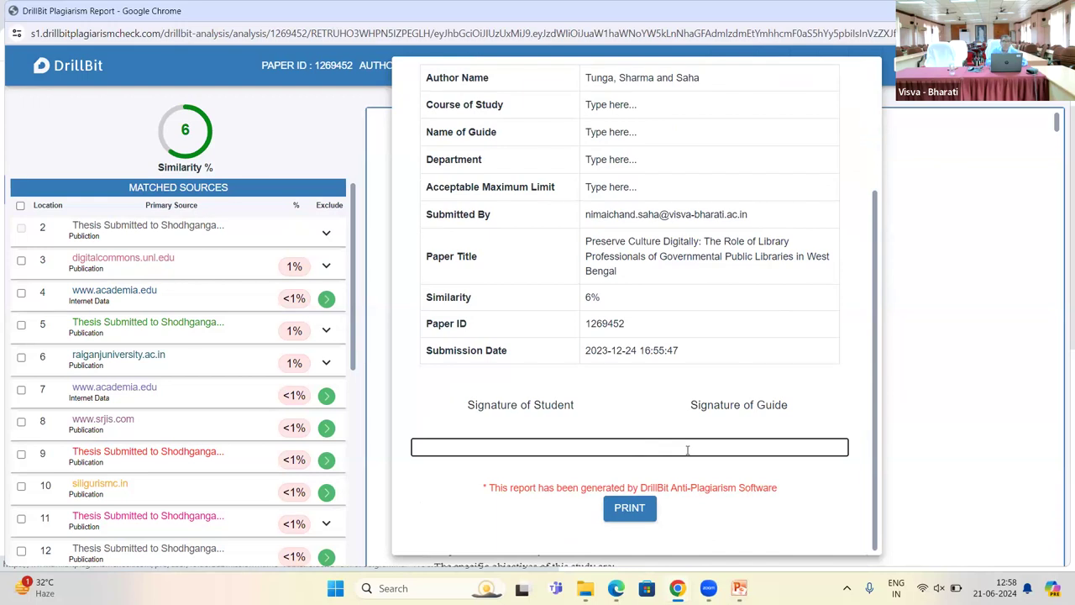
pyautogui.click(586, 406)
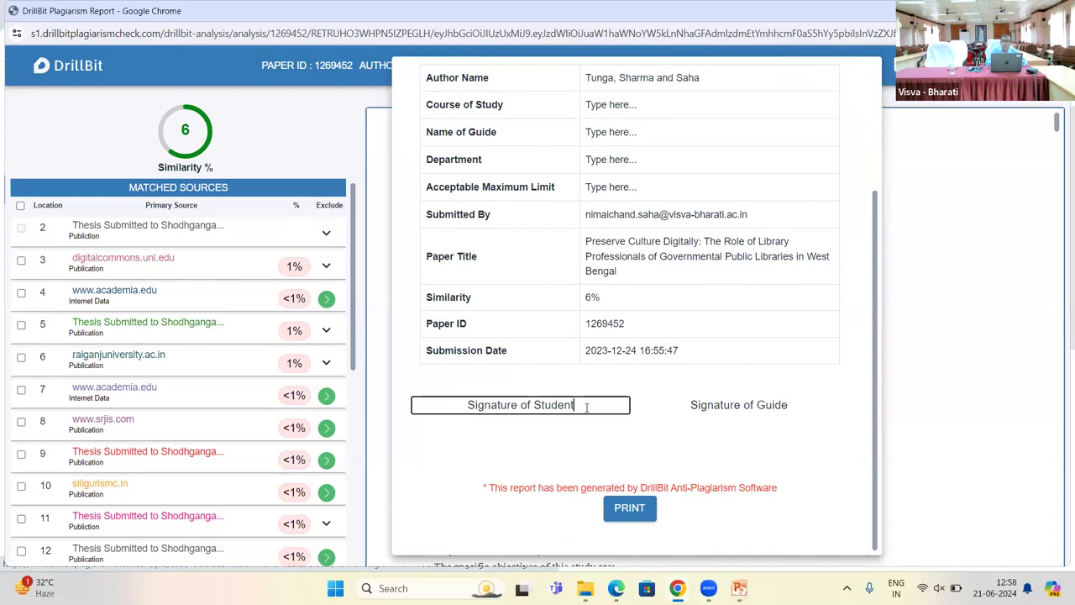
pyautogui.press('BackSpace')
pyautogui.press('BackSpace')
pyautogui.press('BackSpace')
pyautogui.press('BackSpace')
pyautogui.press('BackSpace')
pyautogui.press('BackSpace')
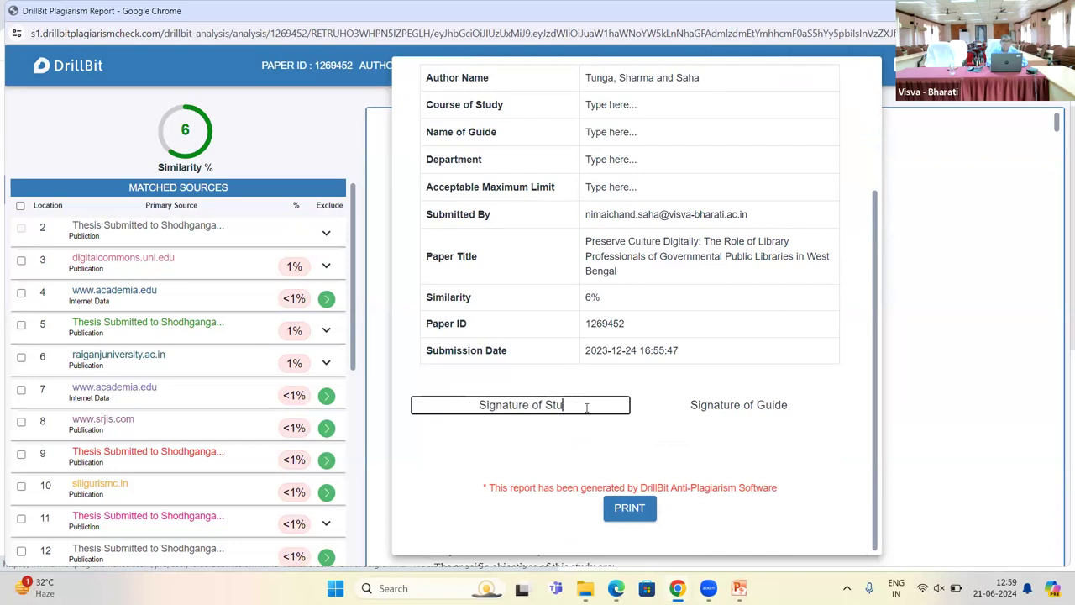
pyautogui.press('BackSpace')
pyautogui.press('BackSpace')
pyautogui.write('Scholar')
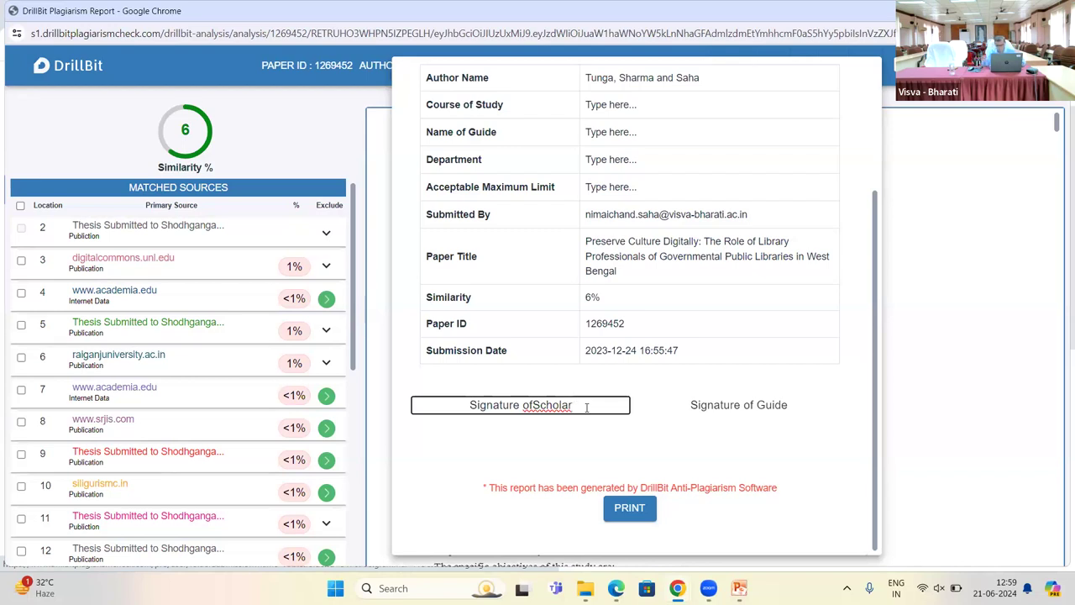
pyautogui.click(534, 404)
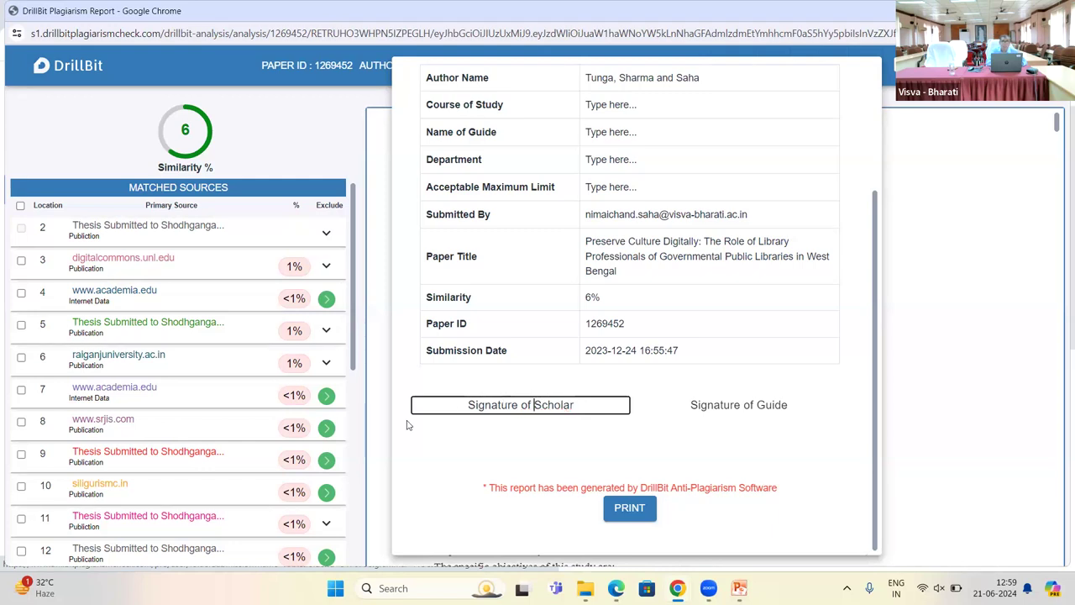
# Step: Insert the scholar's name in brackets on a new line above 'Signature of Scholar'
pyautogui.click(469, 404)
pyautogui.press('Return')
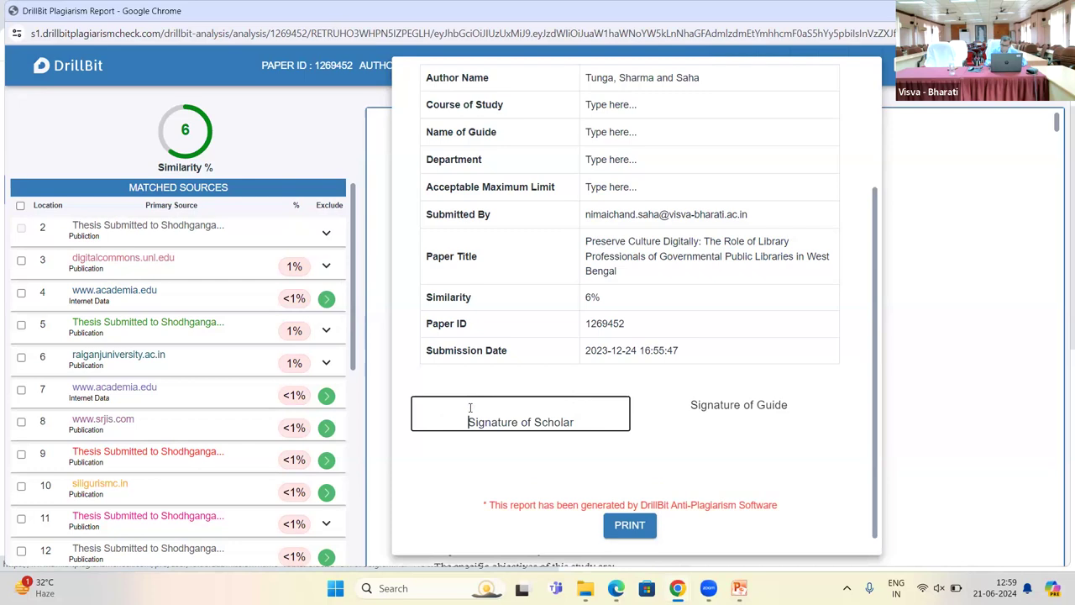
pyautogui.press('Up')
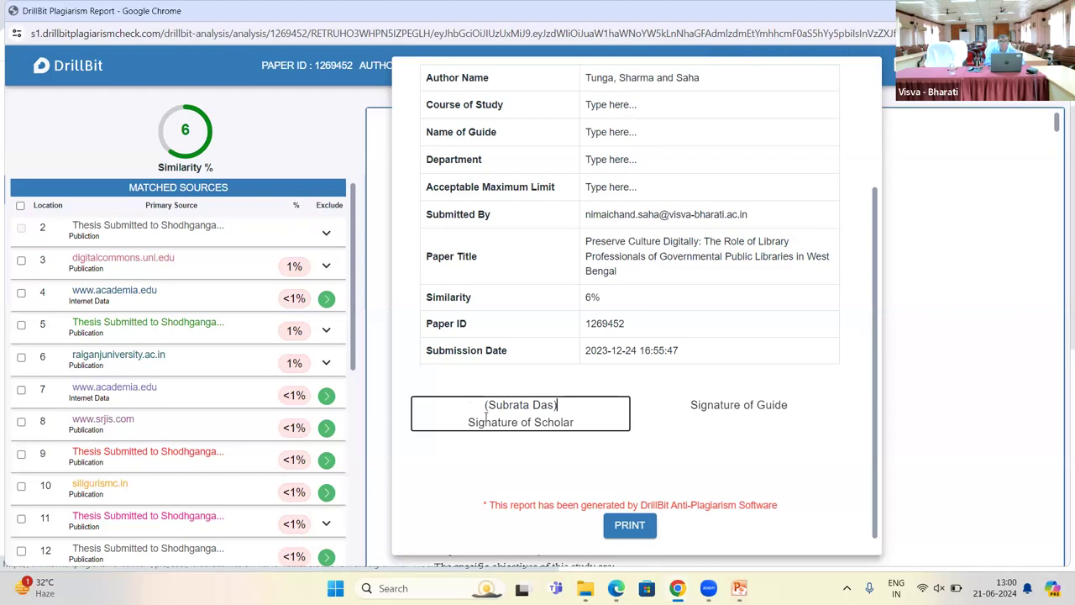
pyautogui.click(880, 378)
pyautogui.scroll(-1, 880, 403)
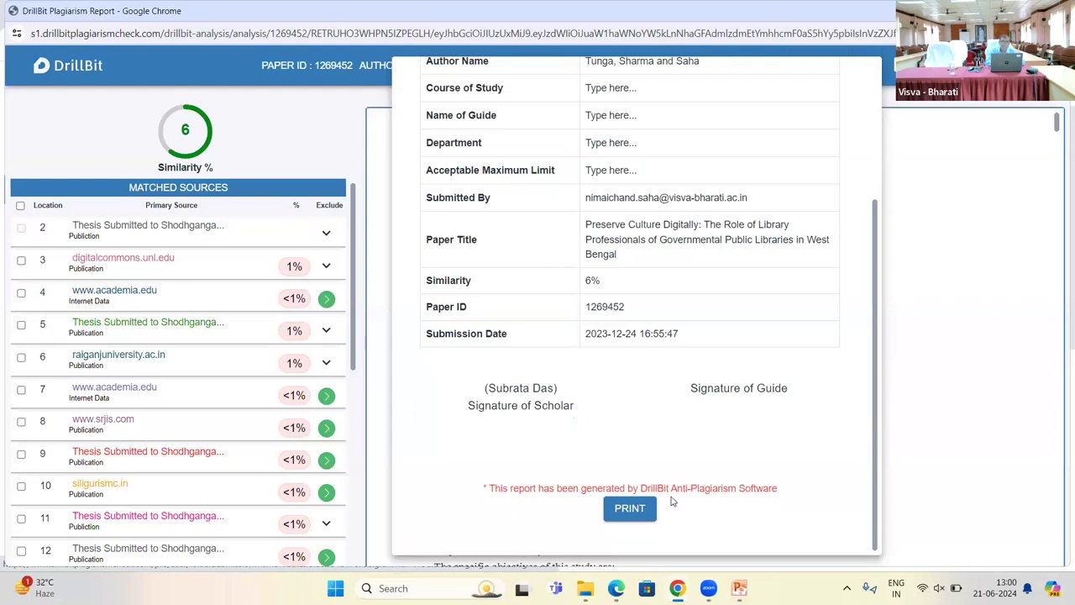
pyautogui.click(630, 509)
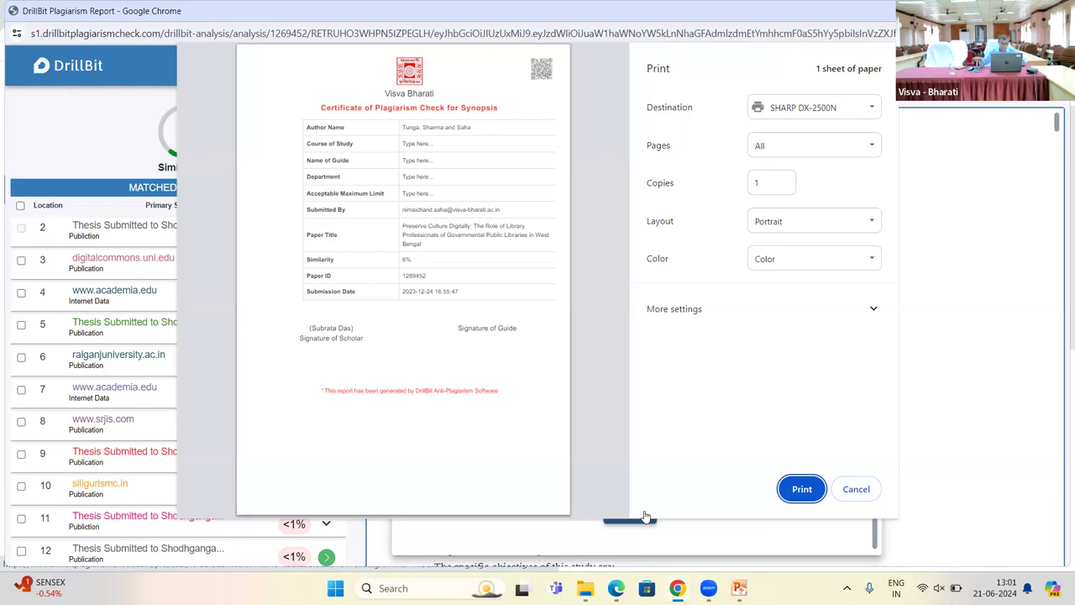
pyautogui.click(622, 507)
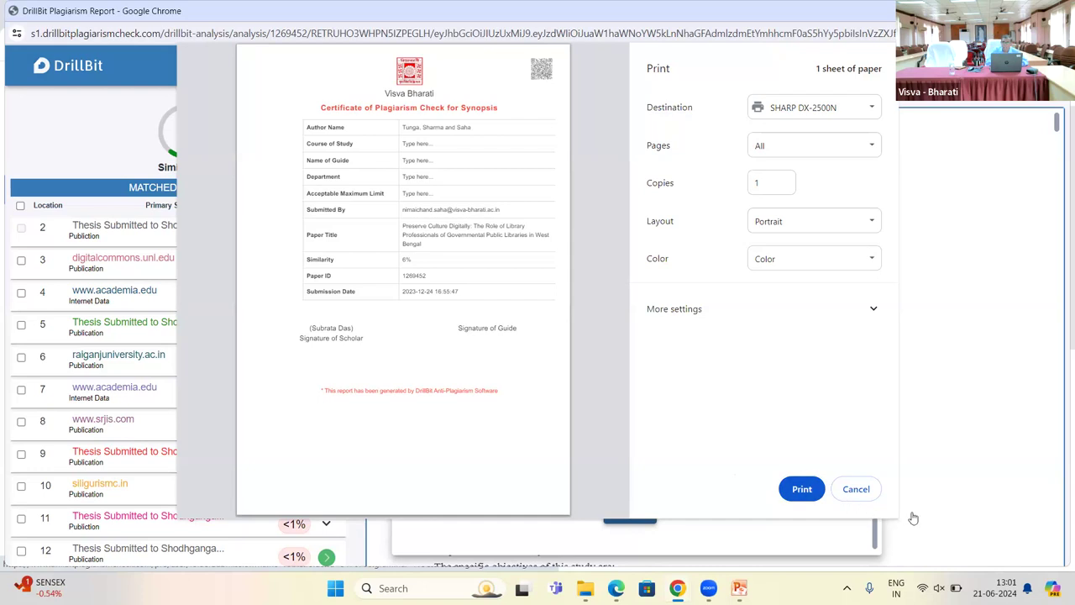
pyautogui.click(863, 491)
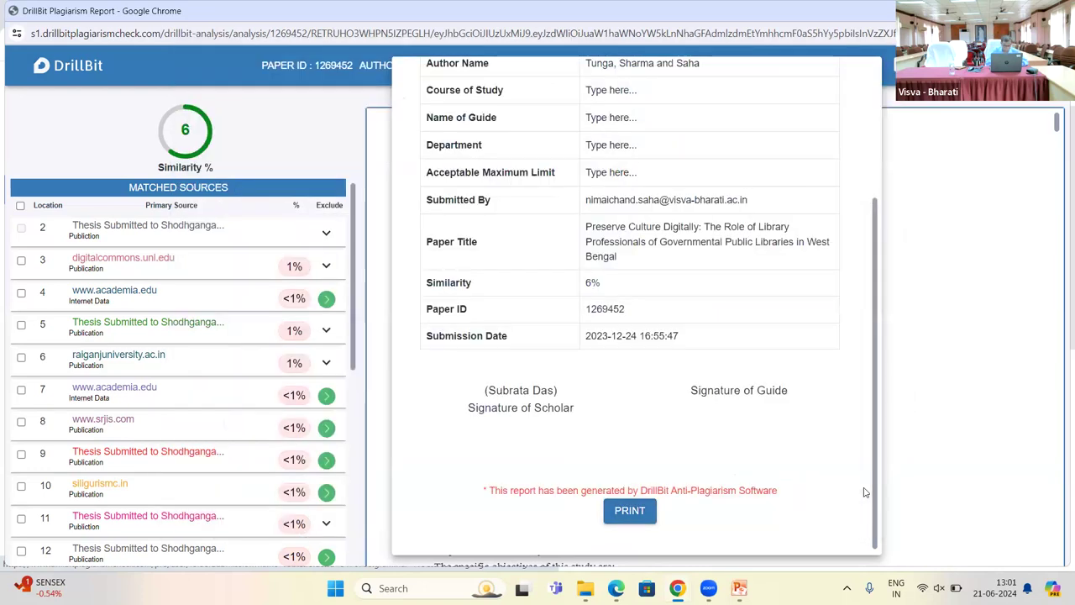
pyautogui.moveTo(871, 439); pyautogui.dragTo(867, 288)
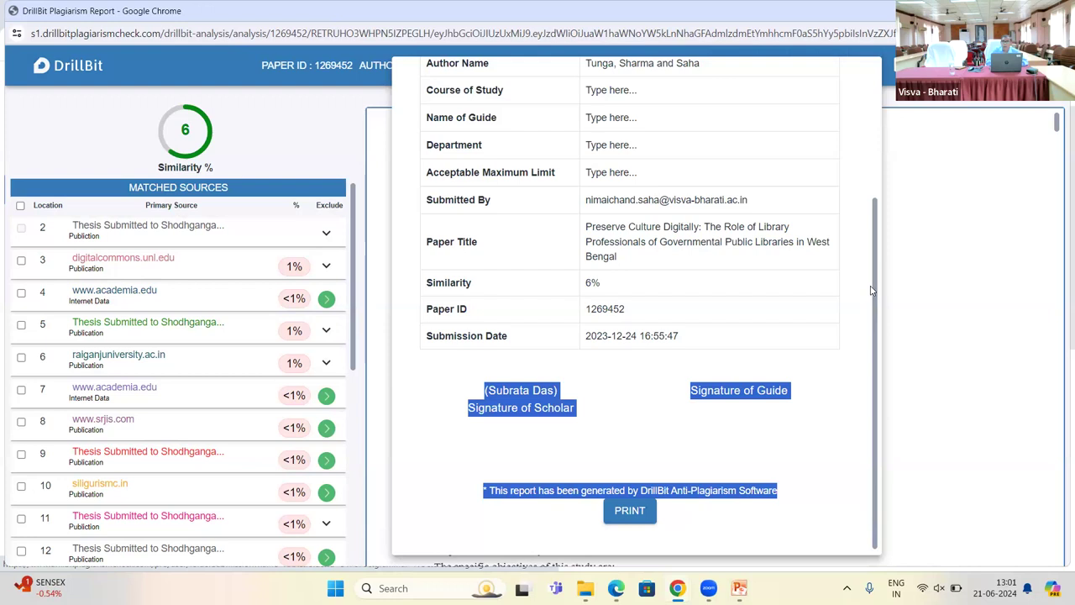
pyautogui.click(845, 314)
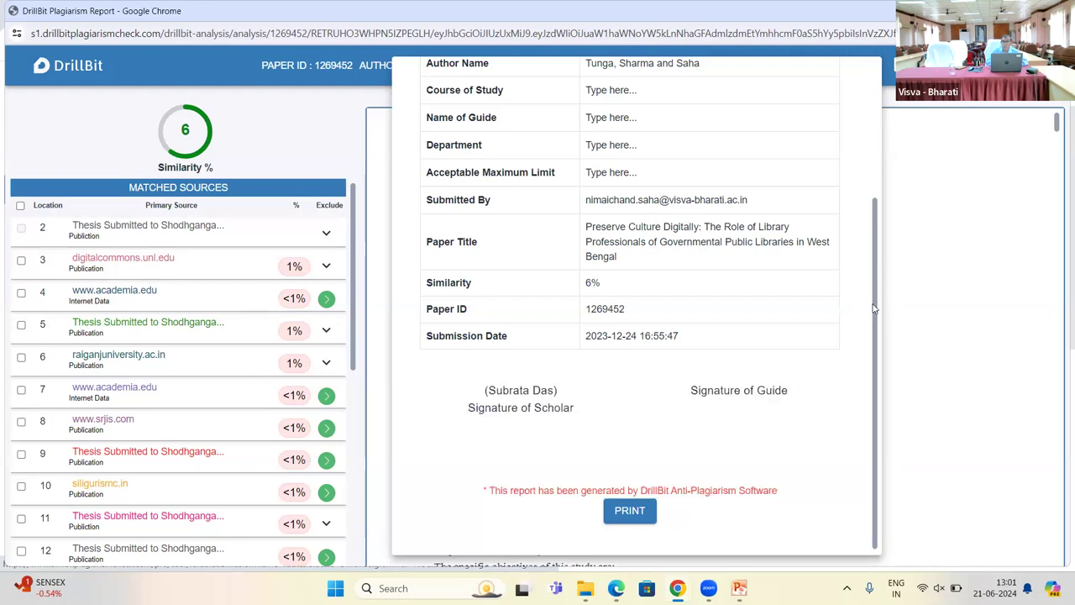
pyautogui.moveTo(880, 309); pyautogui.dragTo(859, 124)
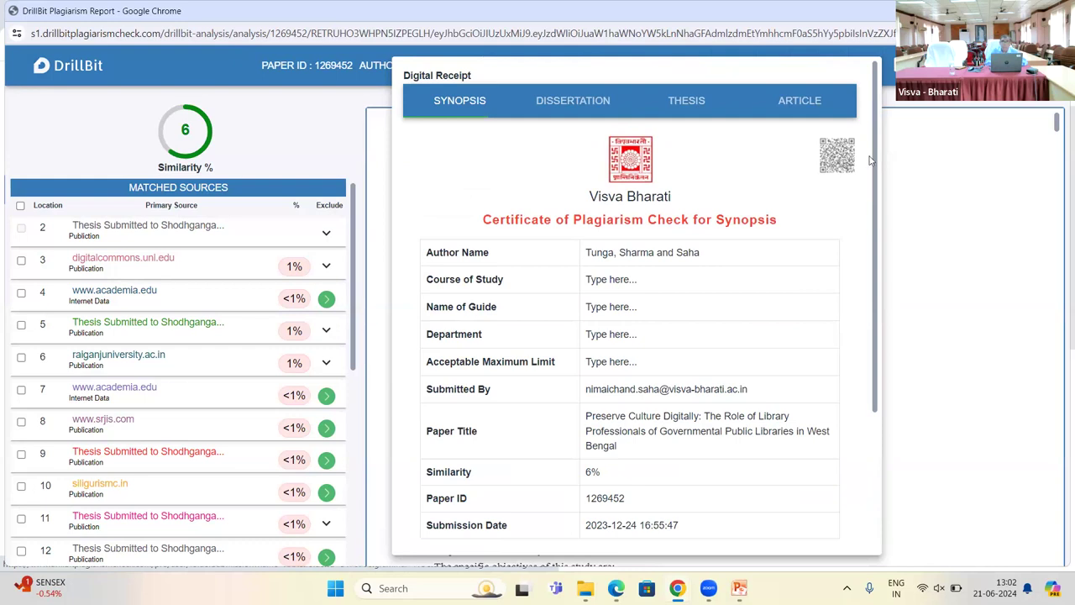
# Step: Close the certificate and expand File Info's Submission Details: 6573 words, 17 pages, 3072 Kb
pyautogui.click(921, 170)
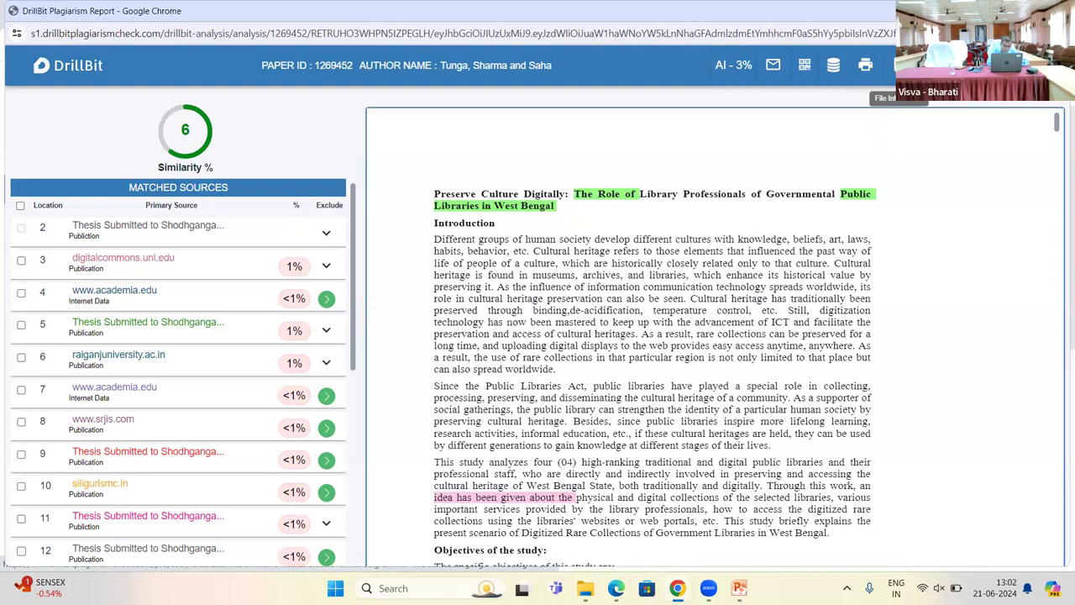
pyautogui.click(893, 65)
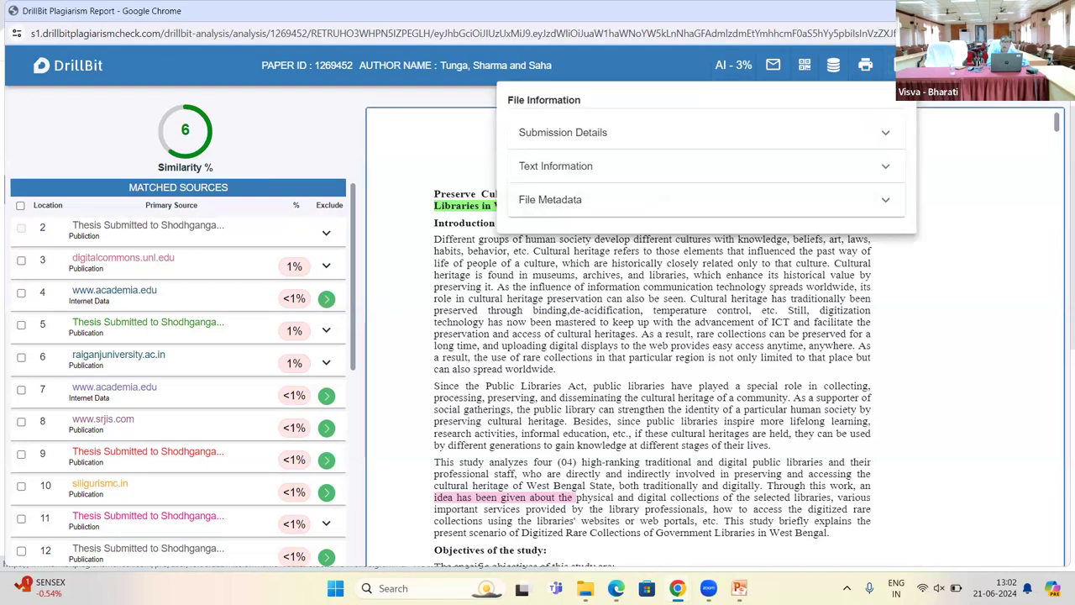
pyautogui.click(577, 136)
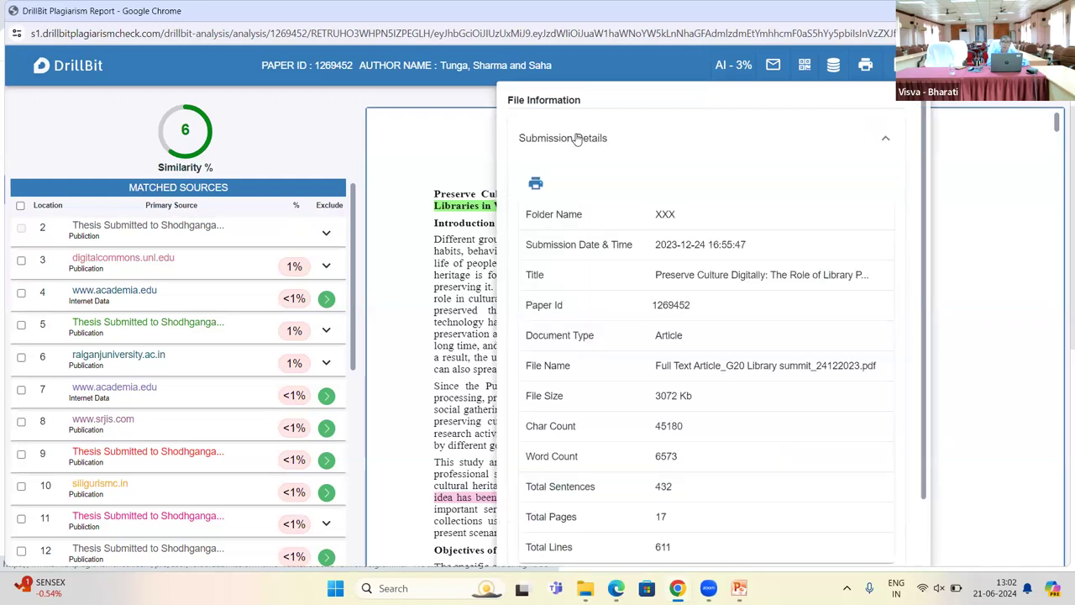